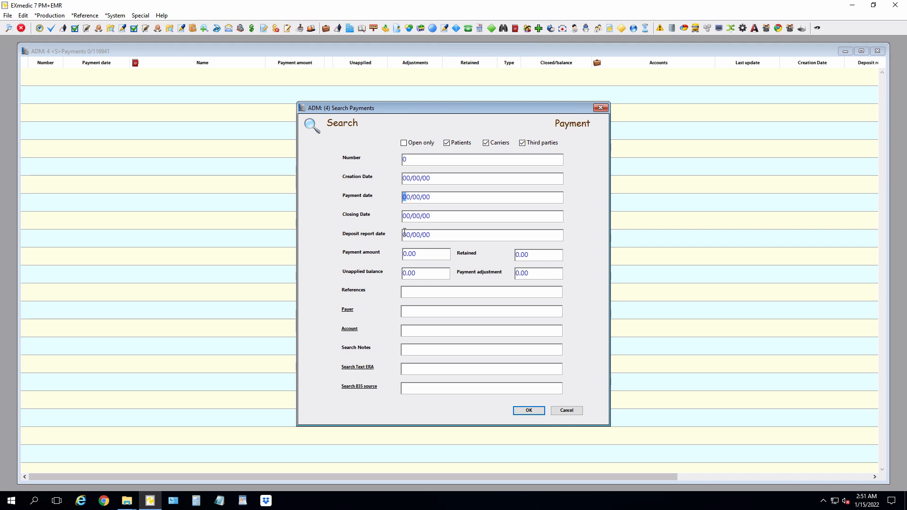
- Search for payments dated 12/01/21 and reduce the list to the 8092.78 BlueCross BlueShield payment
{"action": "type", "text": "12"}
{"action": "type", "text": "0121"}
{"action": "key", "text": "Tab"}
{"action": "key", "text": "Return"}
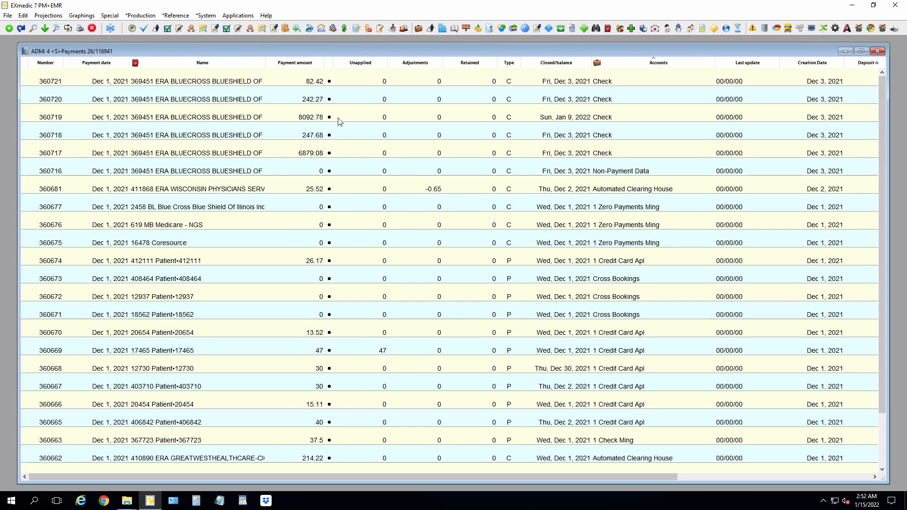
{"action": "left_click", "coordinate": [340, 122]}
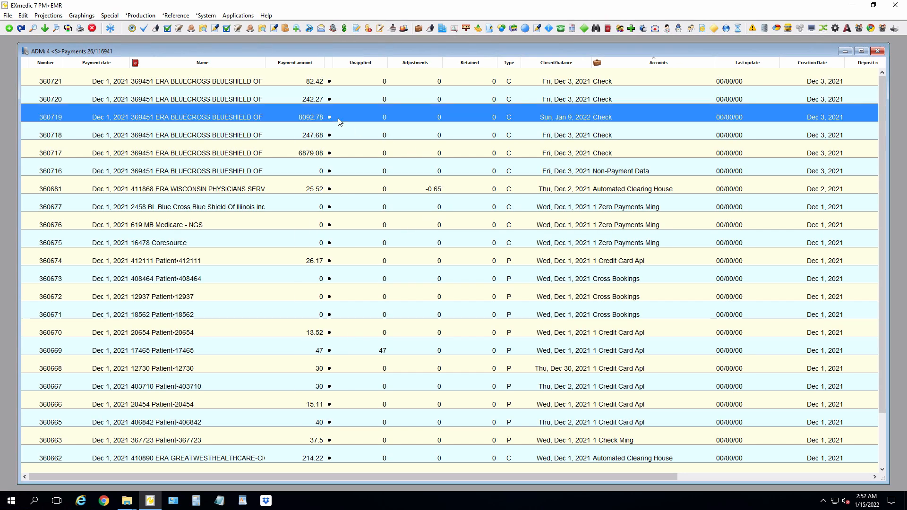
{"action": "key", "text": "ctrl+h"}
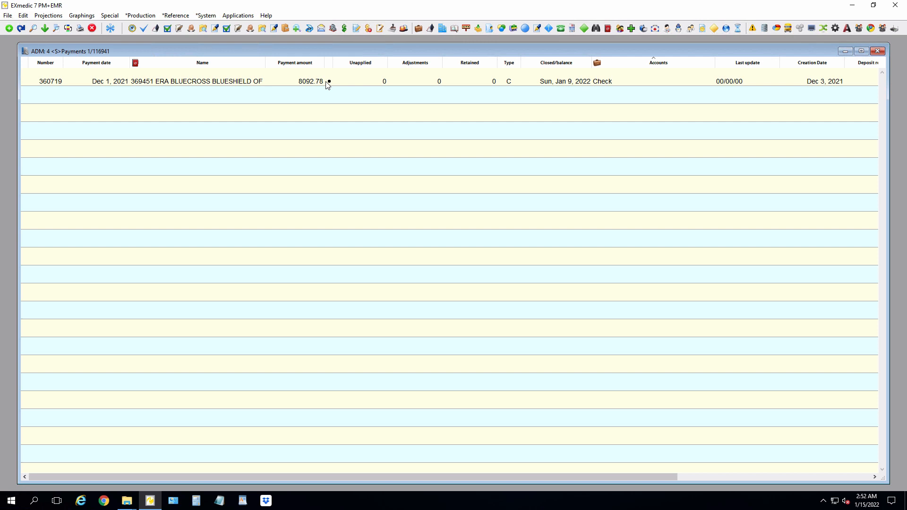
- Display the full payment selection list and inspect the postings of the 8.81 Connecticut General and 89.21 United Healthcare payments
{"action": "left_click", "coordinate": [45, 30]}
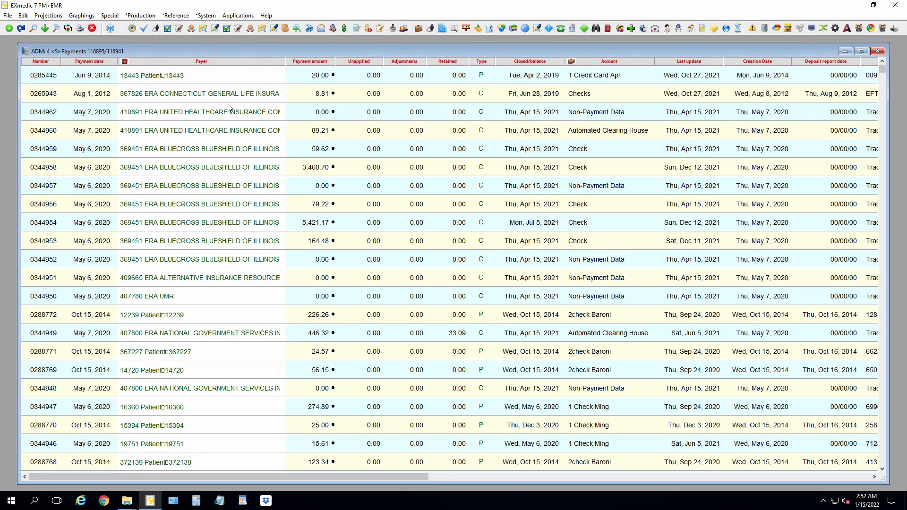
{"action": "double_click", "coordinate": [333, 97]}
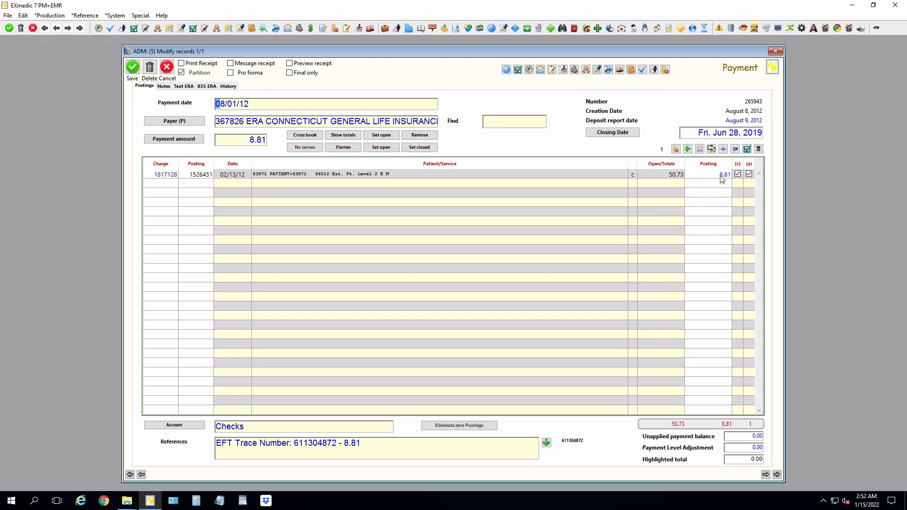
{"action": "left_click", "coordinate": [167, 67]}
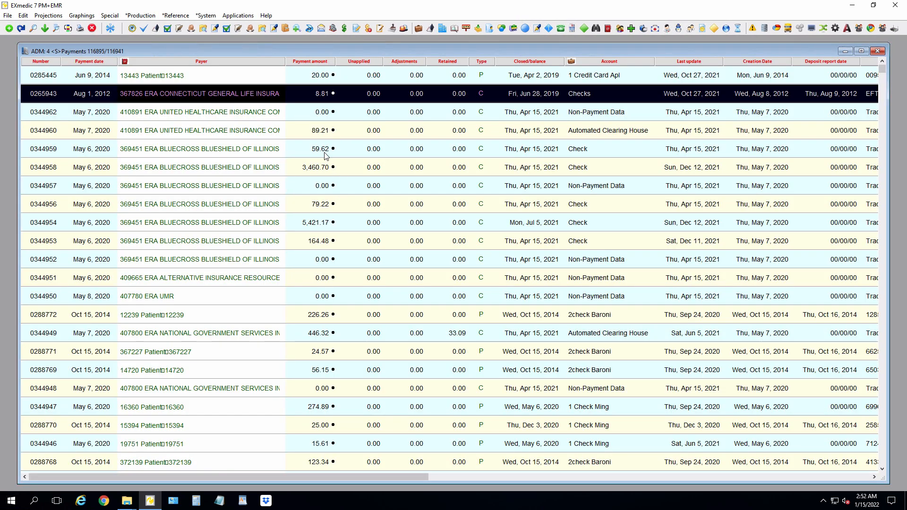
{"action": "double_click", "coordinate": [325, 132]}
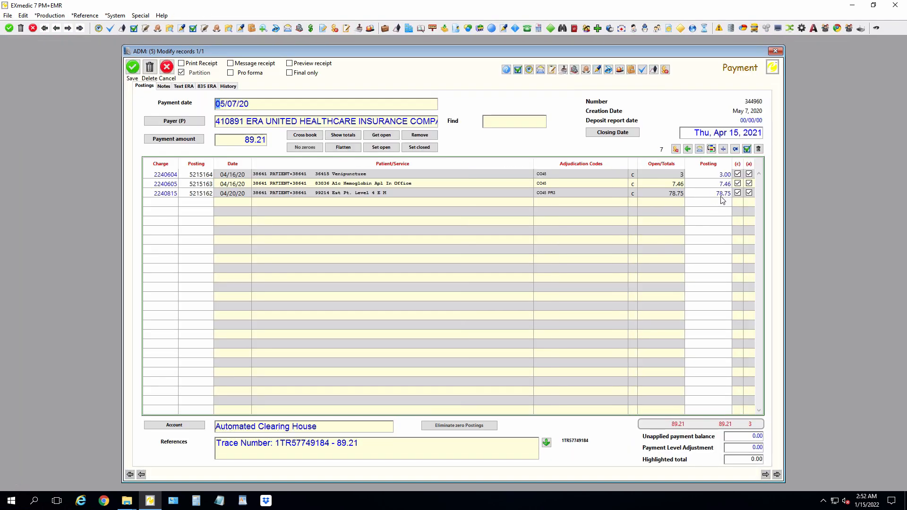
{"action": "left_click", "coordinate": [168, 67]}
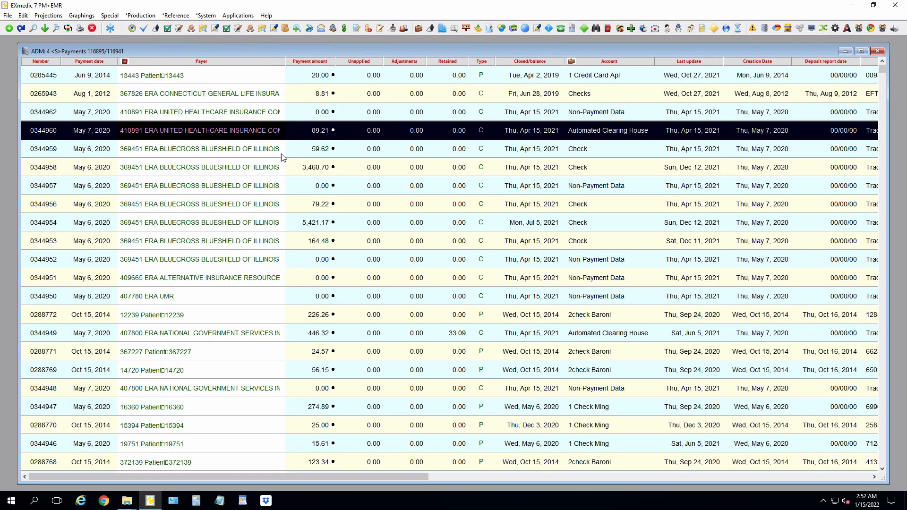
- Inspect the 3,460.70 BlueCross BlueShield payment with its lines sorted by posting amount, and return to the reduced payment list
{"action": "double_click", "coordinate": [313, 171]}
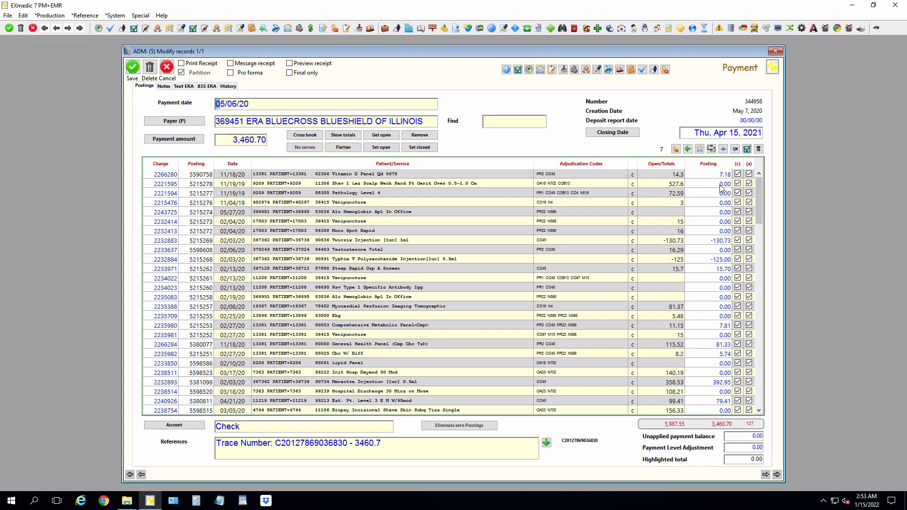
{"action": "left_click", "coordinate": [707, 164]}
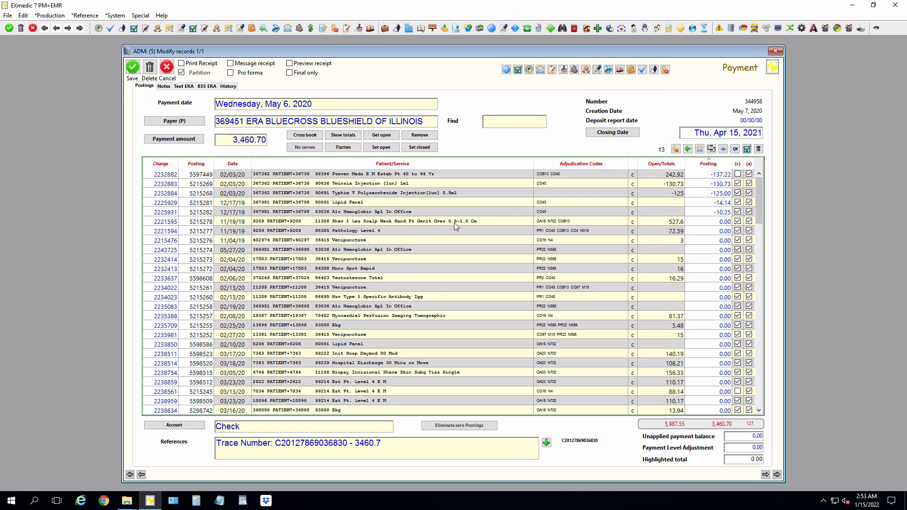
{"action": "left_click", "coordinate": [168, 68]}
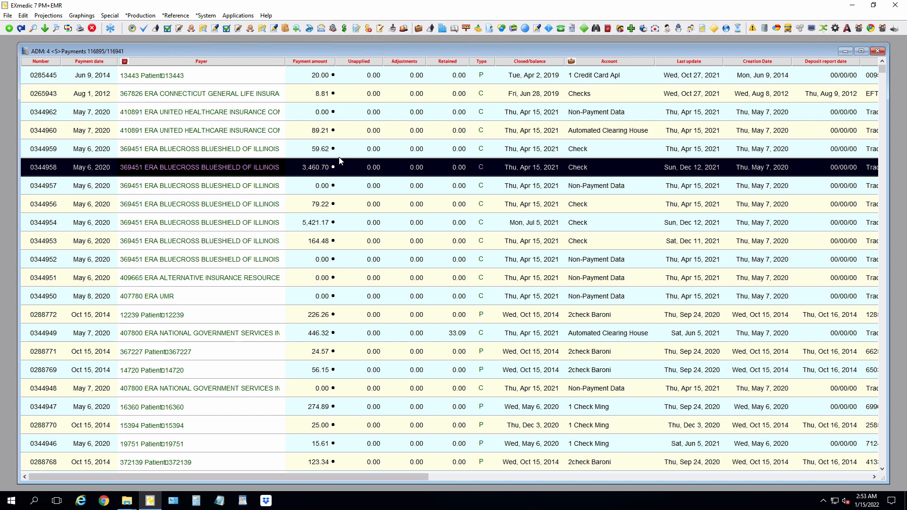
{"action": "key", "text": "Escape"}
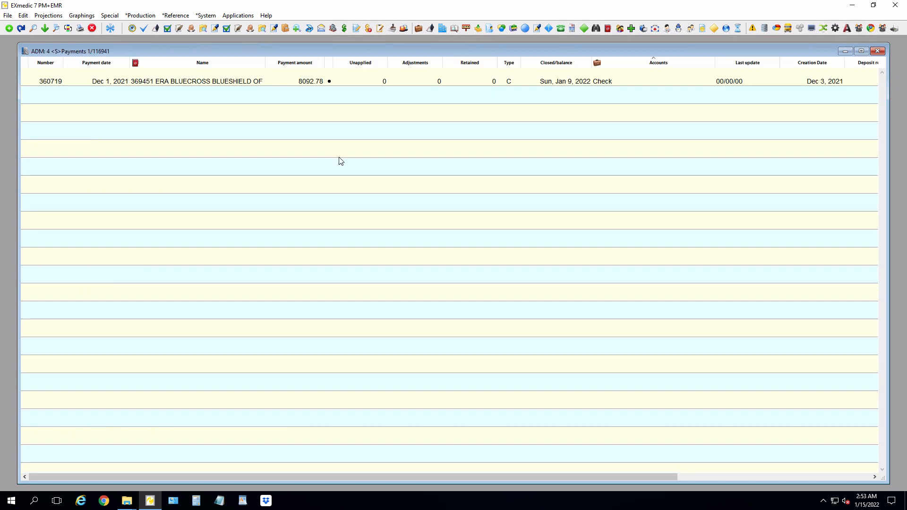
- Review the 8092.78 payment, project it to its postings and run the Zero carrier fees Zero postings analysis on them
{"action": "double_click", "coordinate": [331, 78]}
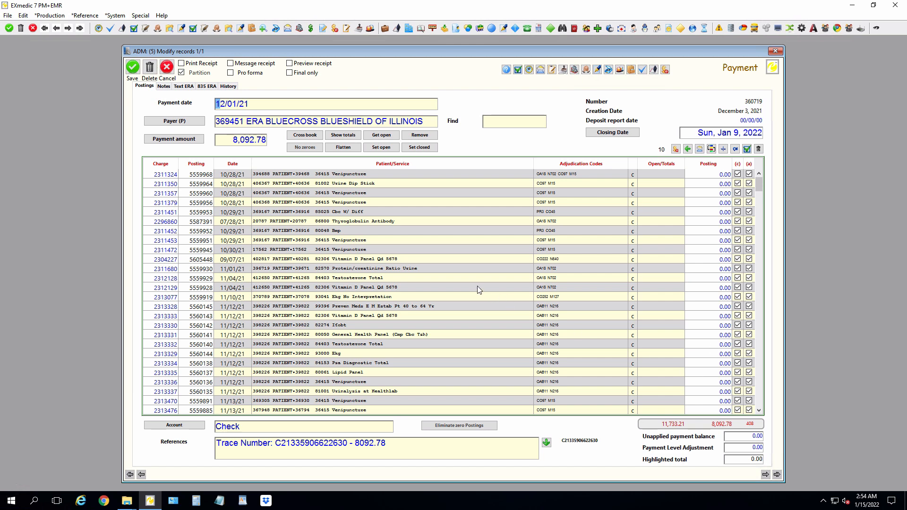
{"action": "left_click", "coordinate": [163, 65]}
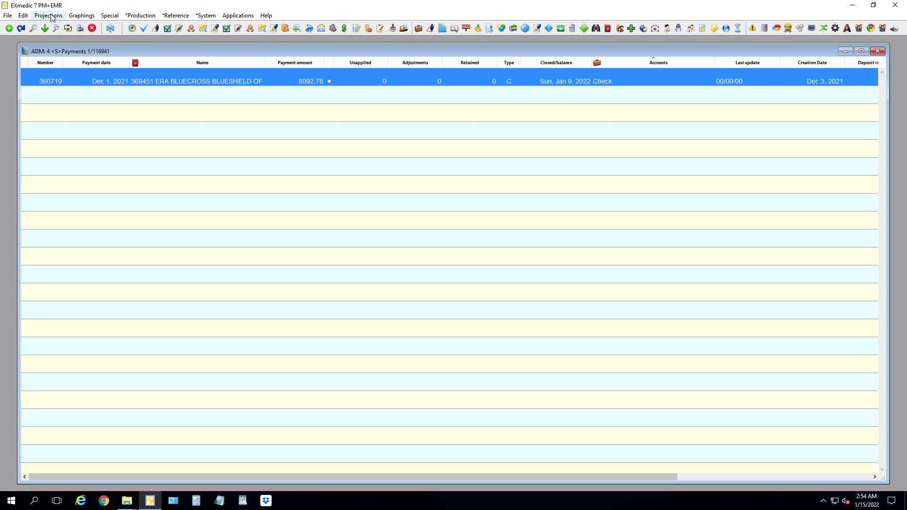
{"action": "left_click", "coordinate": [52, 17]}
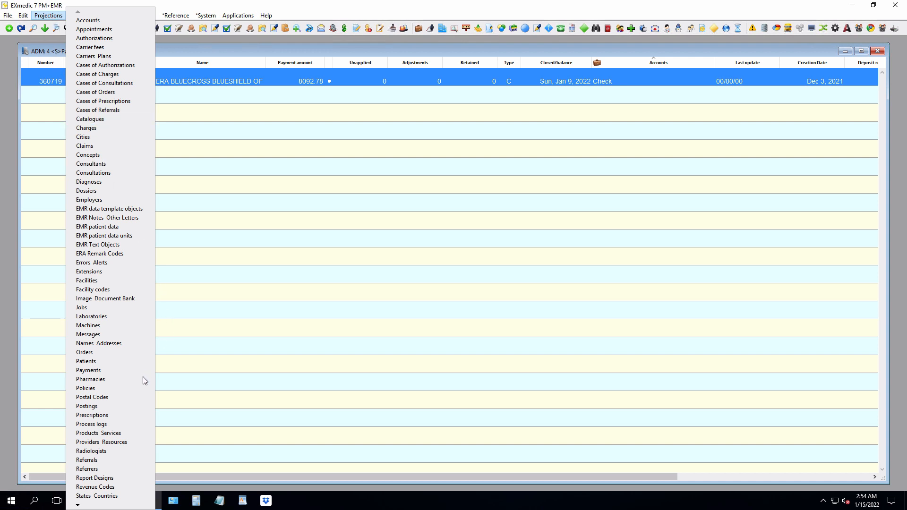
{"action": "left_click", "coordinate": [137, 407]}
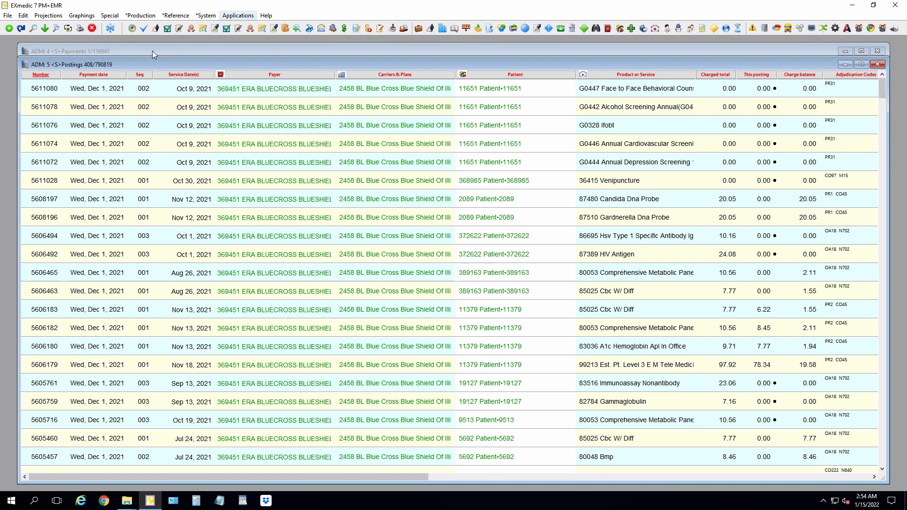
{"action": "left_click", "coordinate": [240, 17]}
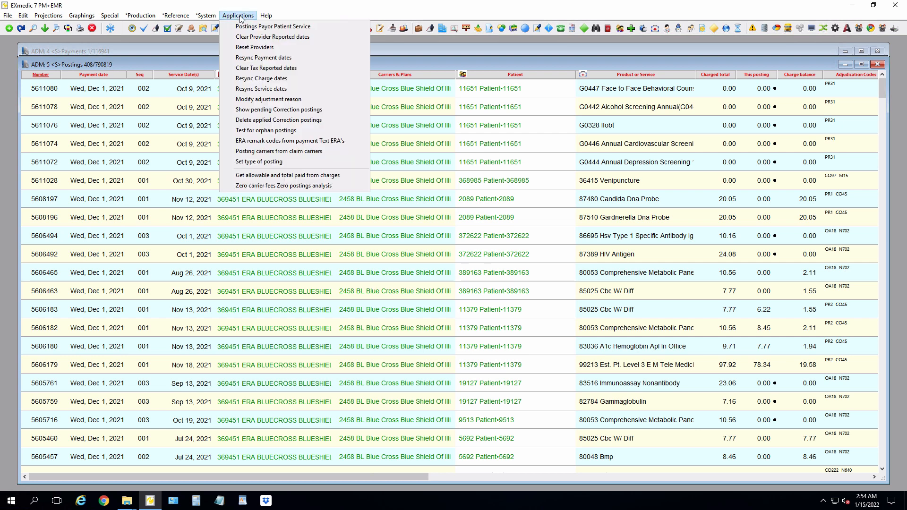
{"action": "left_click", "coordinate": [360, 187]}
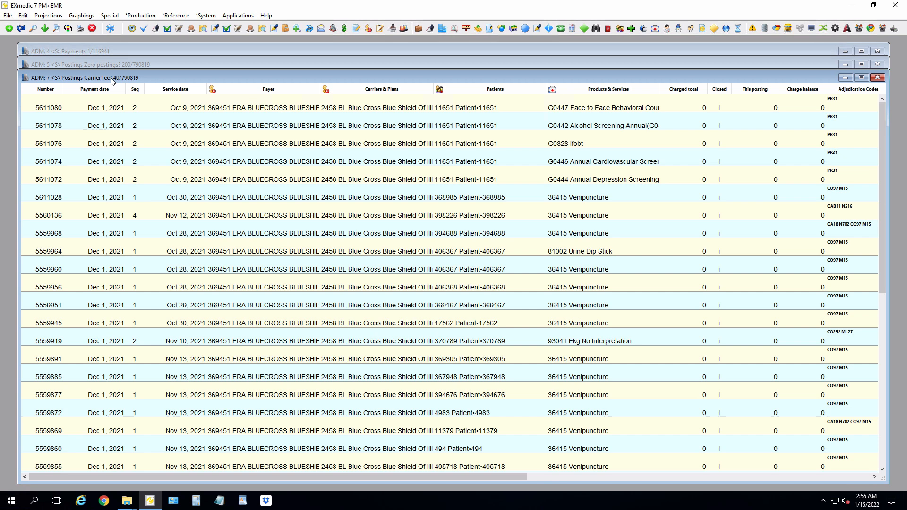
- Shrink the zero postings window to compare it with the carrier fee postings, and bring the carrier fee list to the front
{"action": "left_click", "coordinate": [115, 64]}
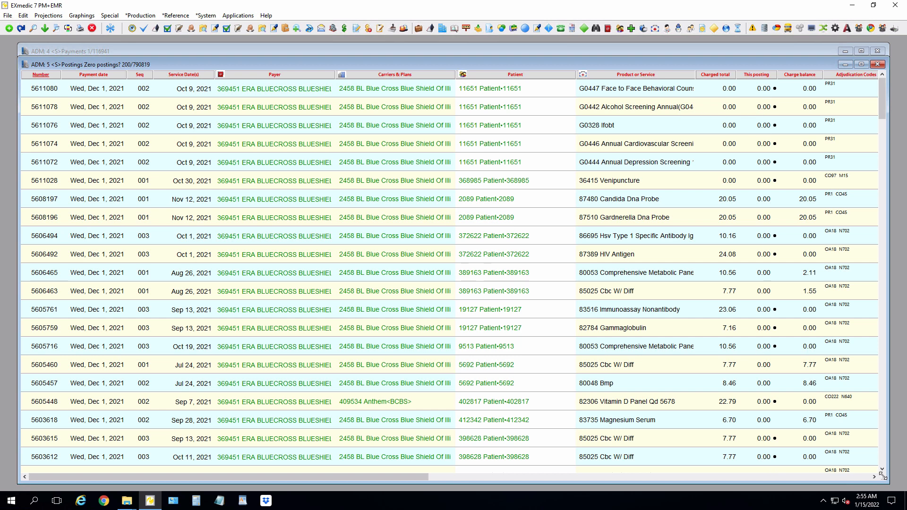
{"action": "left_click_drag", "start_coordinate": [882, 477], "coordinate": [814, 170]}
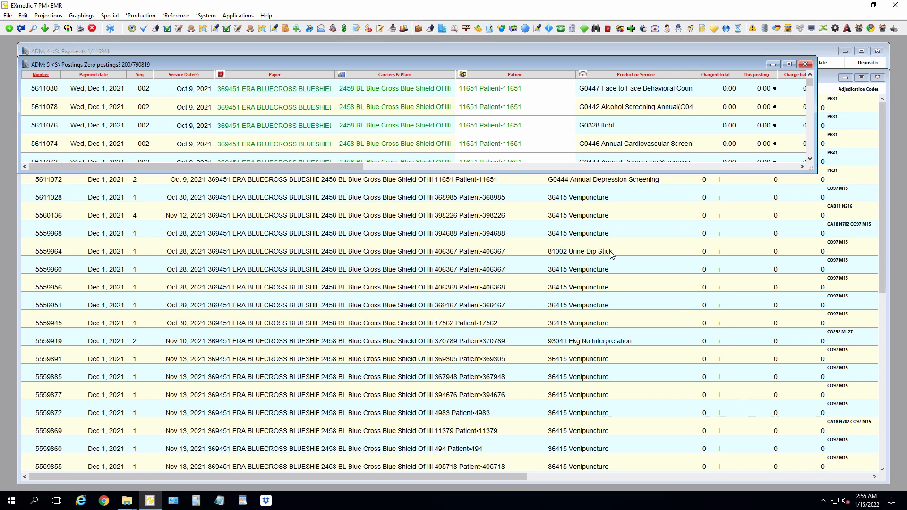
{"action": "left_click", "coordinate": [637, 271]}
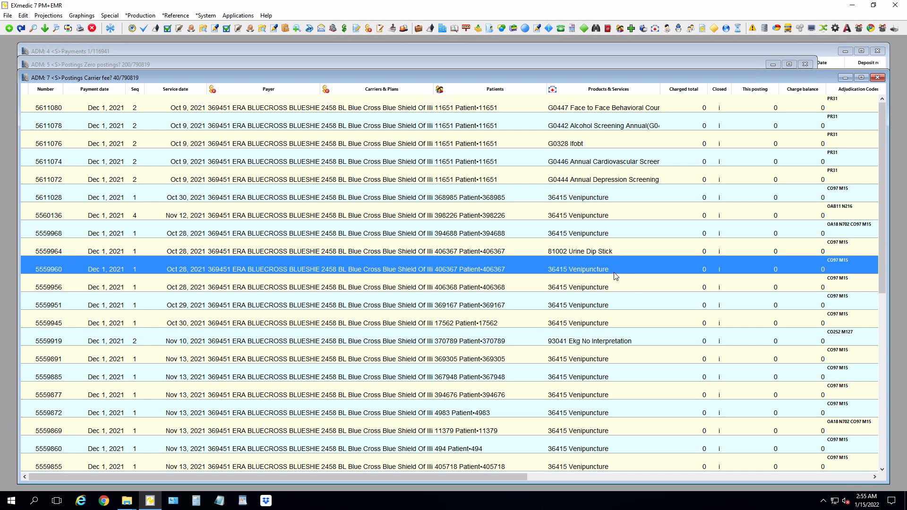
{"action": "left_click", "coordinate": [585, 270]}
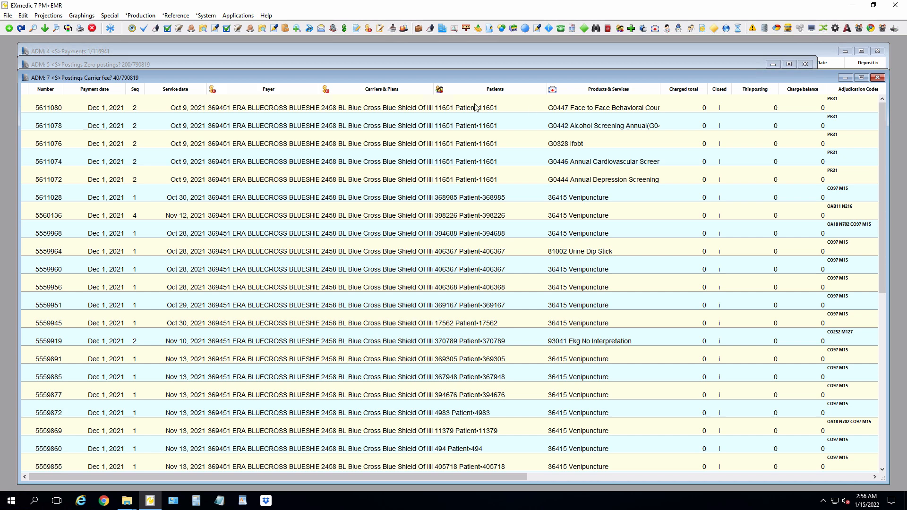
- Project the carrier fee postings to ERA Remark Codes and open the resulting codes for modification
{"action": "left_click", "coordinate": [48, 16]}
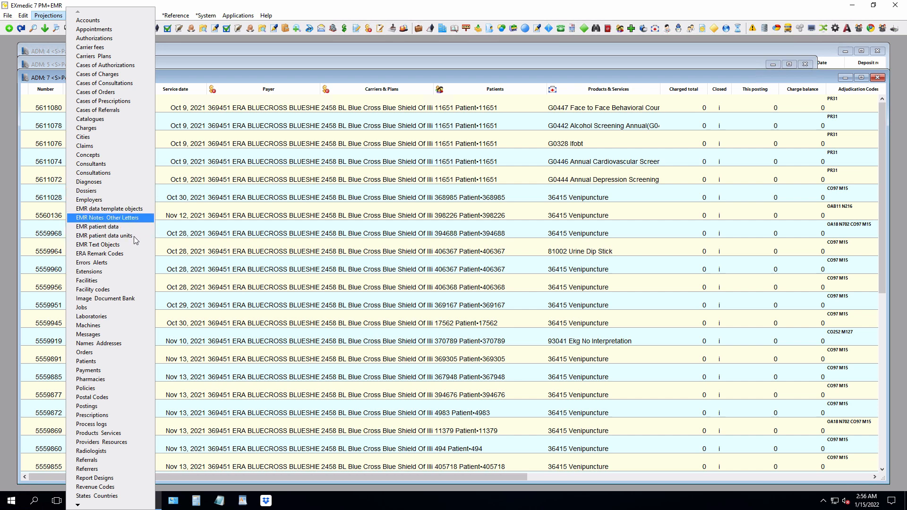
{"action": "left_click", "coordinate": [137, 254]}
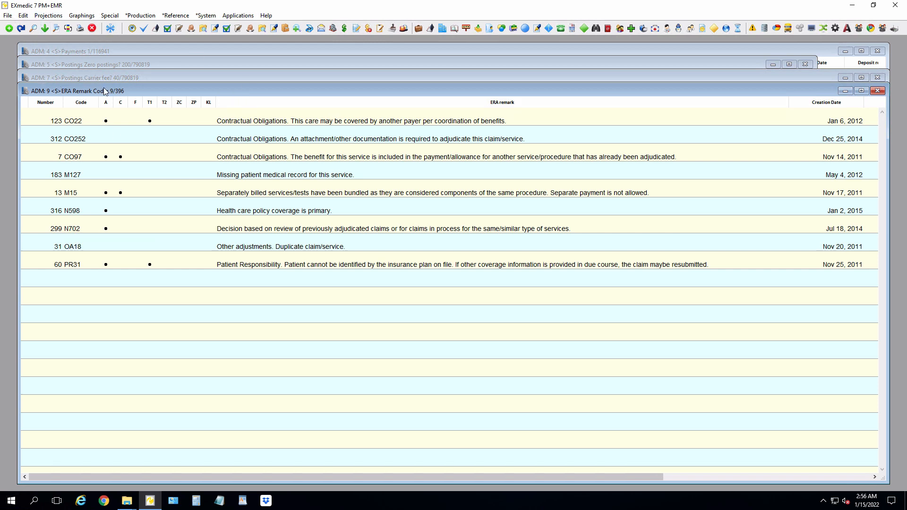
{"action": "left_click_drag", "start_coordinate": [104, 92], "coordinate": [113, 103]}
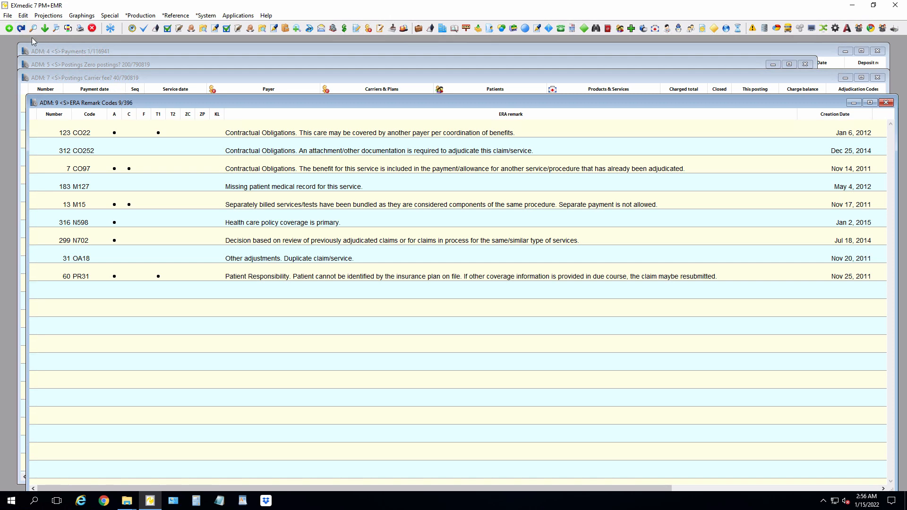
{"action": "left_click", "coordinate": [21, 28]}
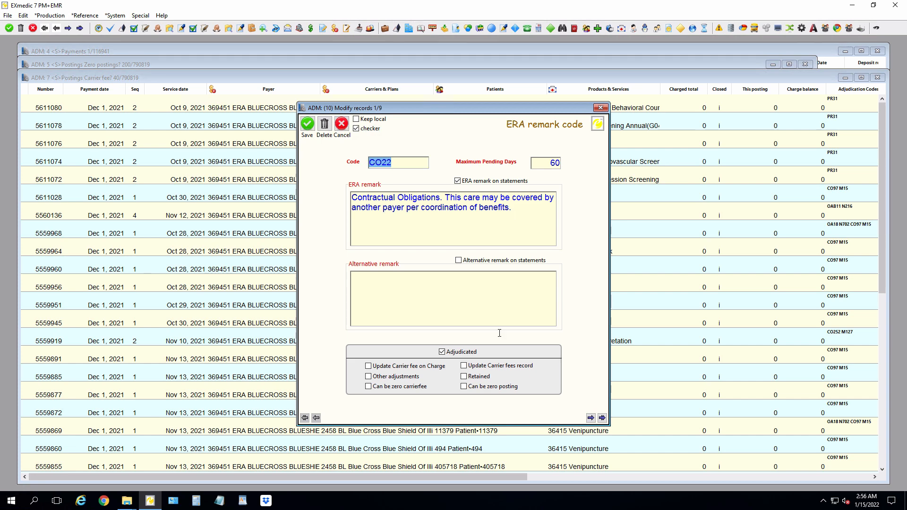
- Clear the Adjudicated flag on remark code CO22 and advance past CO252
{"action": "left_click", "coordinate": [442, 352]}
{"action": "left_click", "coordinate": [591, 418]}
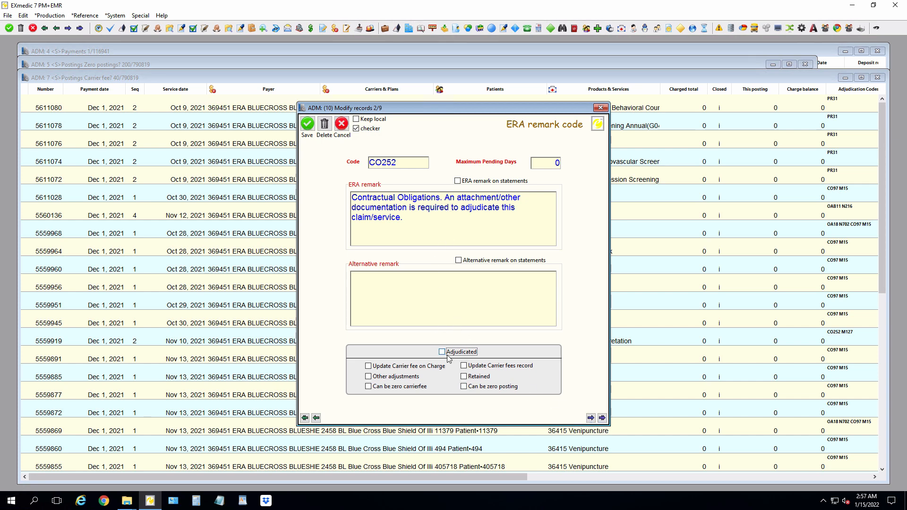
{"action": "left_click", "coordinate": [590, 417]}
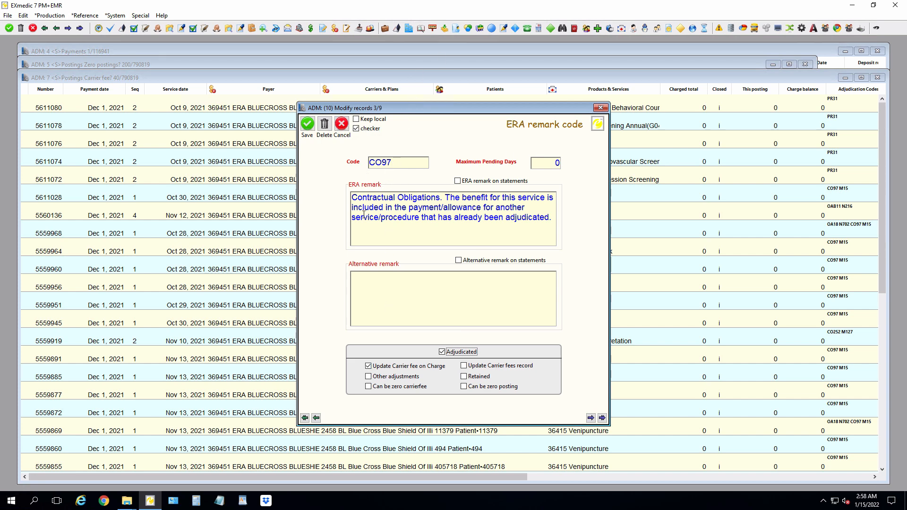
- Enable Can be zero carrierfee and Can be zero posting on remark code CO97
{"action": "left_click", "coordinate": [367, 387]}
{"action": "left_click", "coordinate": [464, 386]}
{"action": "left_click", "coordinate": [590, 417]}
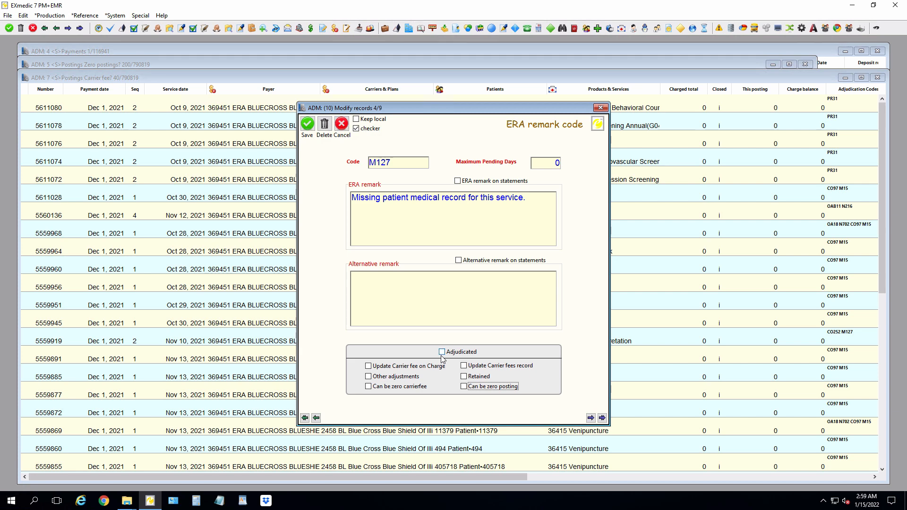
- Skip M127 and enable Can be zero carrierfee and Can be zero posting on remark code M15
{"action": "left_click", "coordinate": [590, 418]}
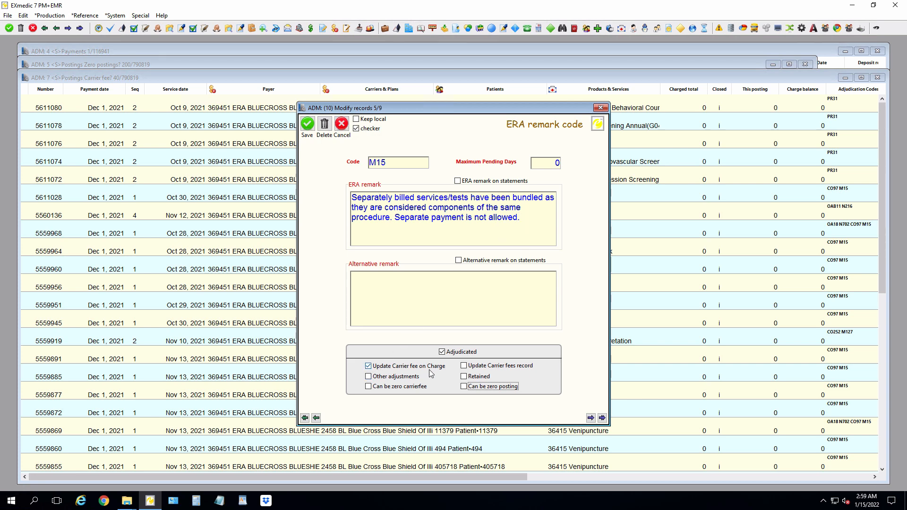
{"action": "left_click", "coordinate": [369, 388]}
{"action": "left_click", "coordinate": [464, 387]}
{"action": "left_click", "coordinate": [590, 418]}
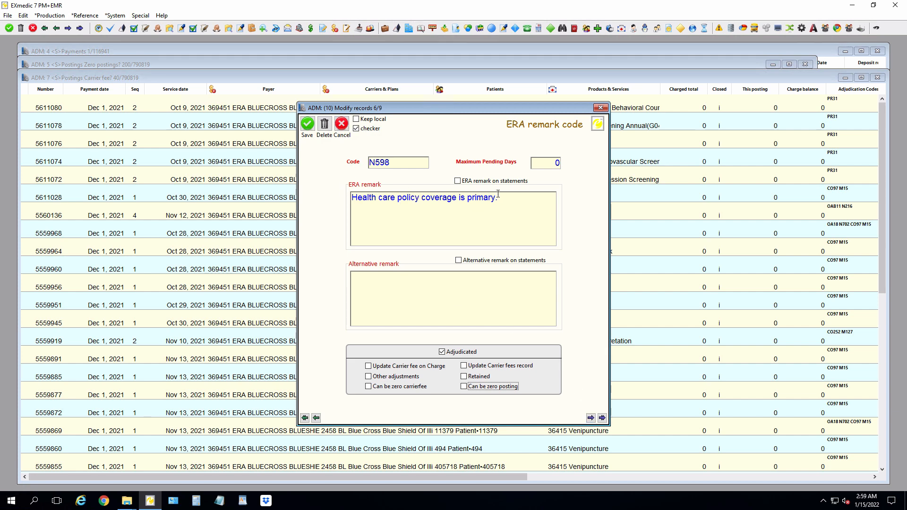
- Clear Adjudicated on N598, and enable Update Carrier fee on Charge, Can be zero carrierfee and Can be zero posting on N702
{"action": "left_click", "coordinate": [442, 352]}
{"action": "left_click", "coordinate": [591, 418]}
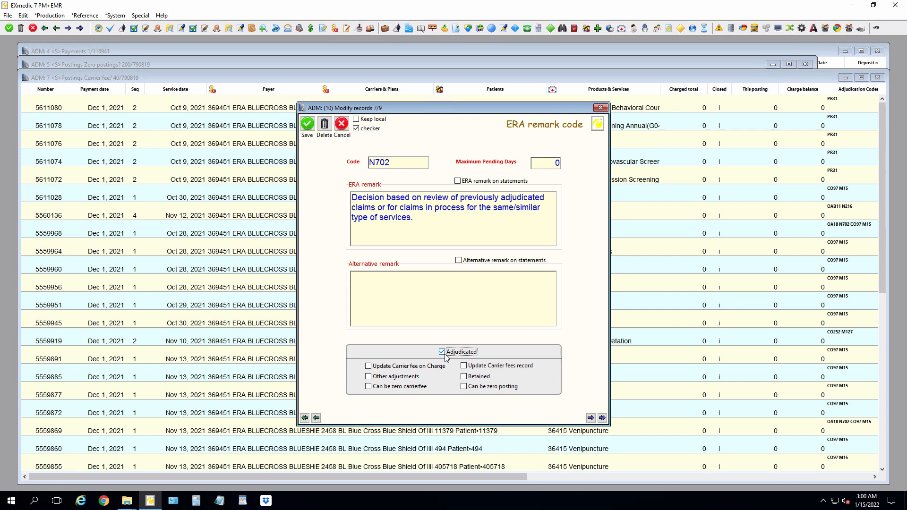
{"action": "left_click", "coordinate": [369, 366]}
{"action": "left_click", "coordinate": [369, 387]}
{"action": "left_click", "coordinate": [464, 386]}
{"action": "left_click", "coordinate": [591, 418]}
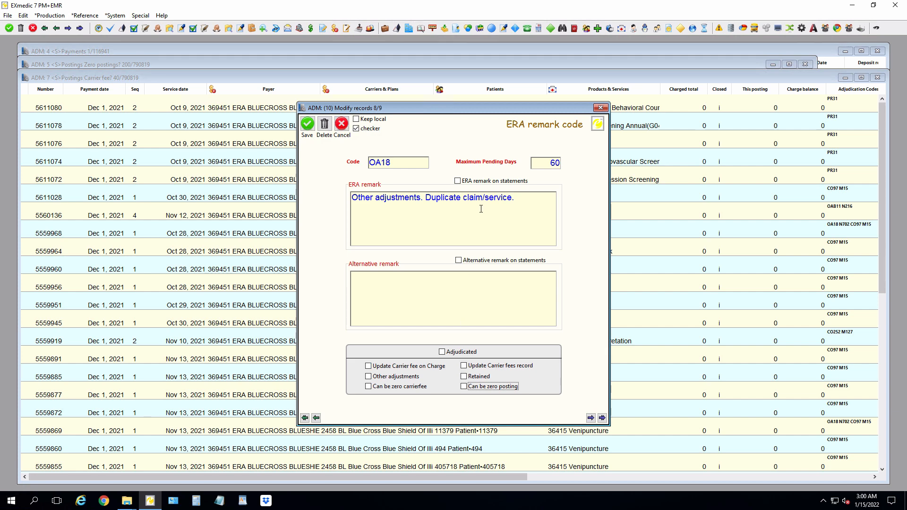
- Enable Adjudicated, Update Carrier fees record and Can be zero posting on remark code OA18, with Update Carrier fee on Charge cleared
{"action": "left_click", "coordinate": [442, 352]}
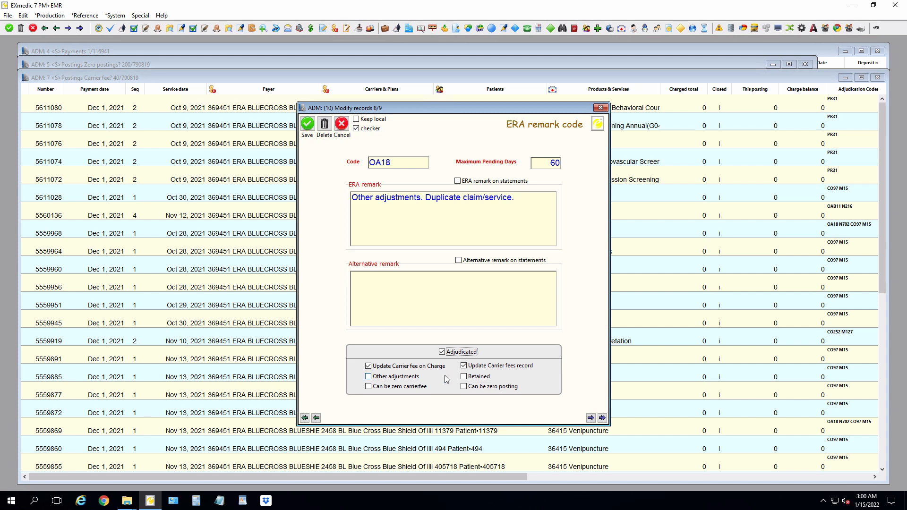
{"action": "left_click", "coordinate": [369, 367]}
{"action": "left_click", "coordinate": [369, 387]}
{"action": "left_click", "coordinate": [368, 387]}
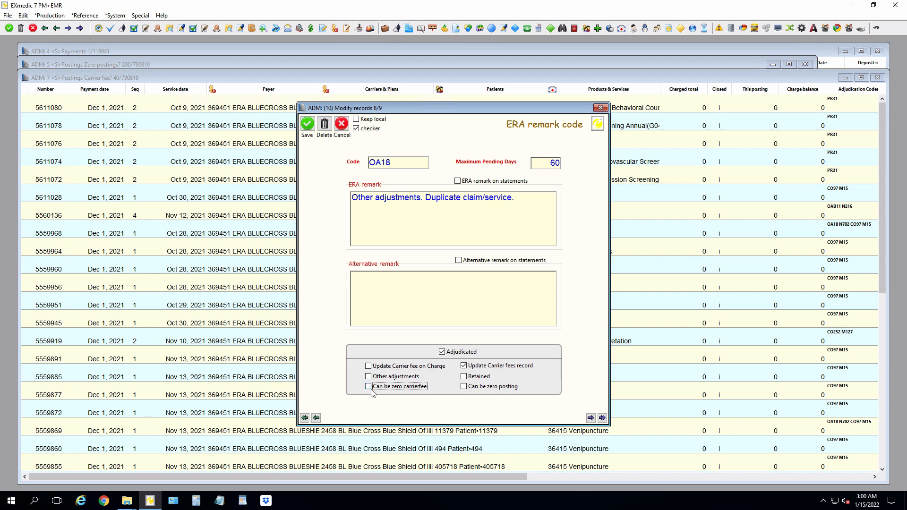
{"action": "left_click", "coordinate": [464, 387]}
{"action": "left_click", "coordinate": [591, 417]}
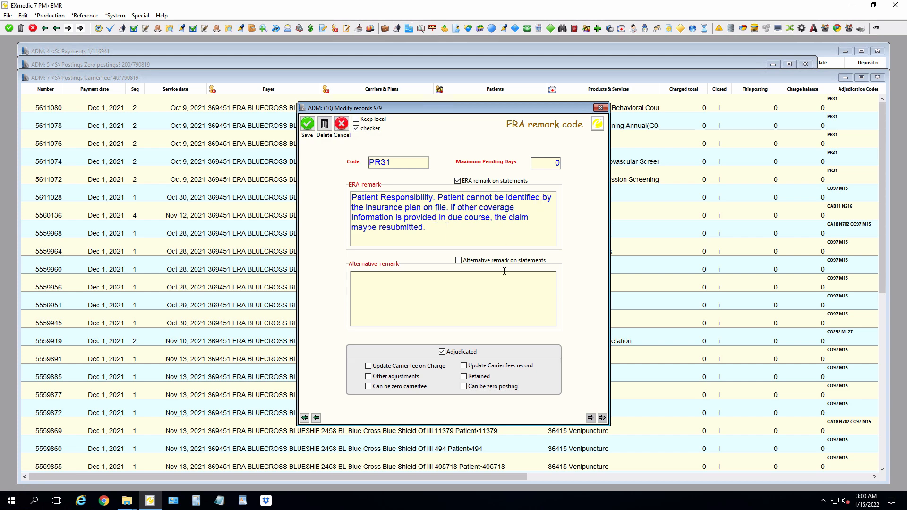
- Set remark code PR31 to only Adjudicated and Can be zero posting, and save the remark codes
{"action": "left_click", "coordinate": [442, 352]}
{"action": "left_click", "coordinate": [442, 352]}
{"action": "left_click", "coordinate": [368, 365]}
{"action": "left_click", "coordinate": [464, 366]}
{"action": "left_click", "coordinate": [464, 386]}
{"action": "left_click", "coordinate": [307, 124]}
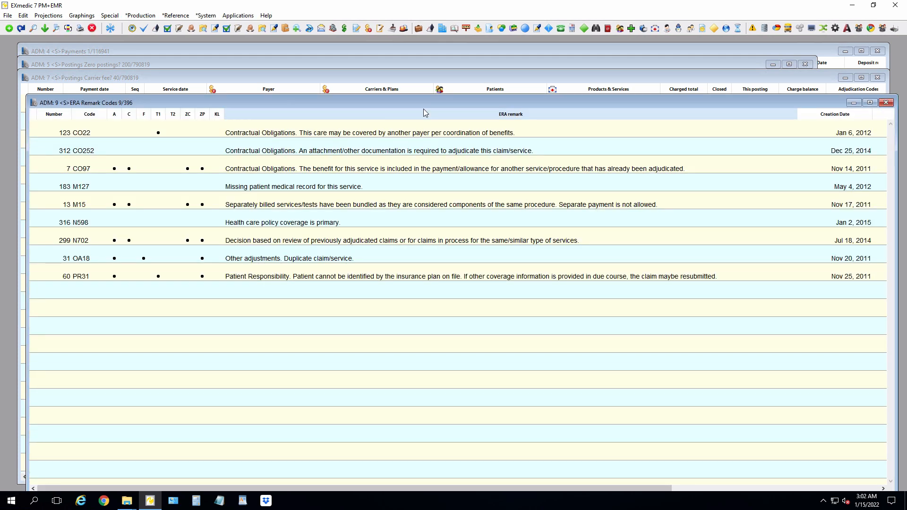
- Close the remark codes and carrier fee postings lists, and project the zero postings onto their ERA remark codes
{"action": "left_click", "coordinate": [885, 103]}
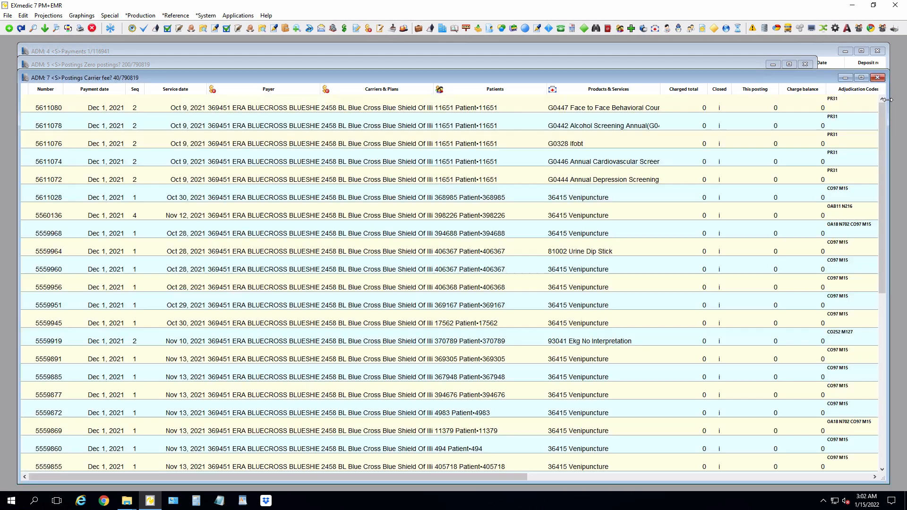
{"action": "left_click", "coordinate": [877, 78]}
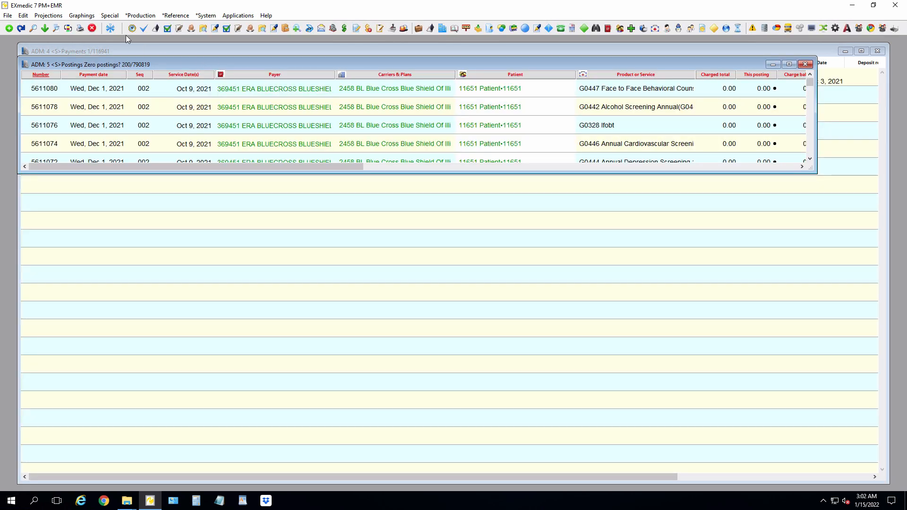
{"action": "left_click", "coordinate": [48, 15]}
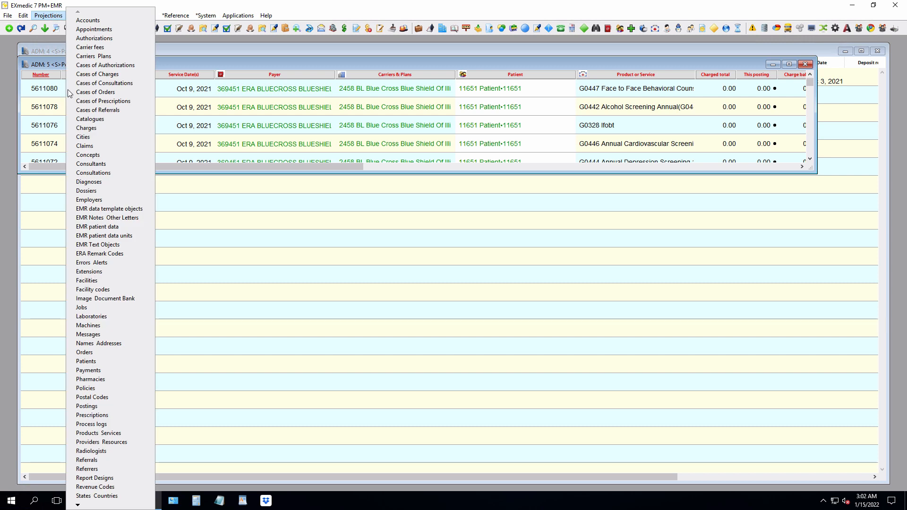
{"action": "left_click", "coordinate": [134, 253]}
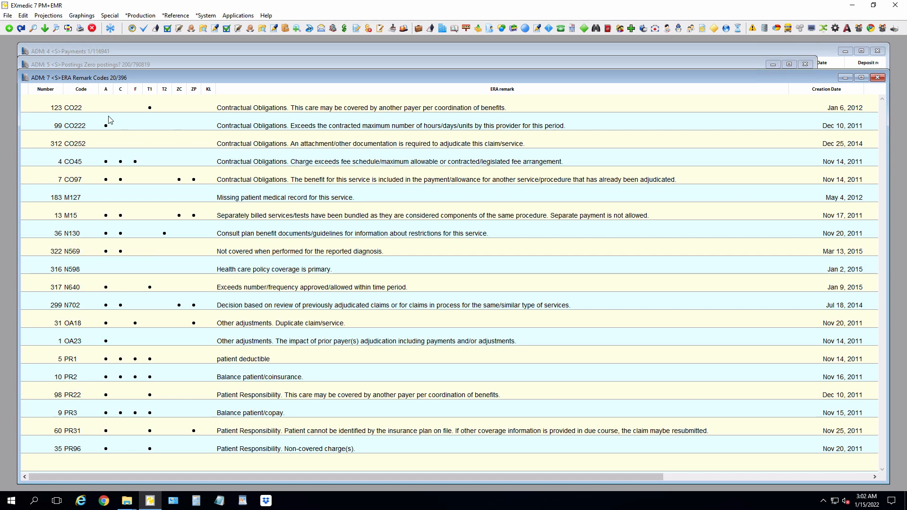
- Open the projected remark codes for modification, skip CO22, and enable Can be zero carrierfee and Can be zero posting on CO222
{"action": "left_click", "coordinate": [22, 29]}
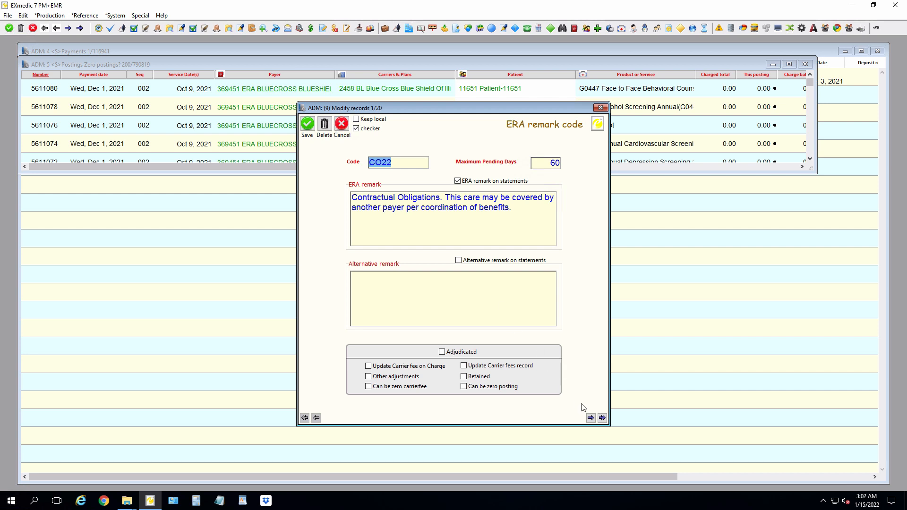
{"action": "left_click", "coordinate": [591, 418]}
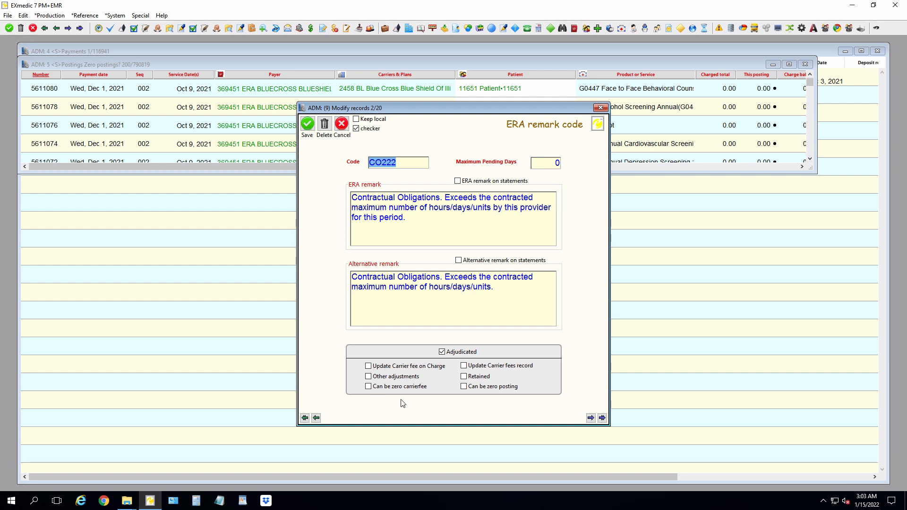
{"action": "left_click", "coordinate": [463, 386]}
{"action": "left_click", "coordinate": [367, 386]}
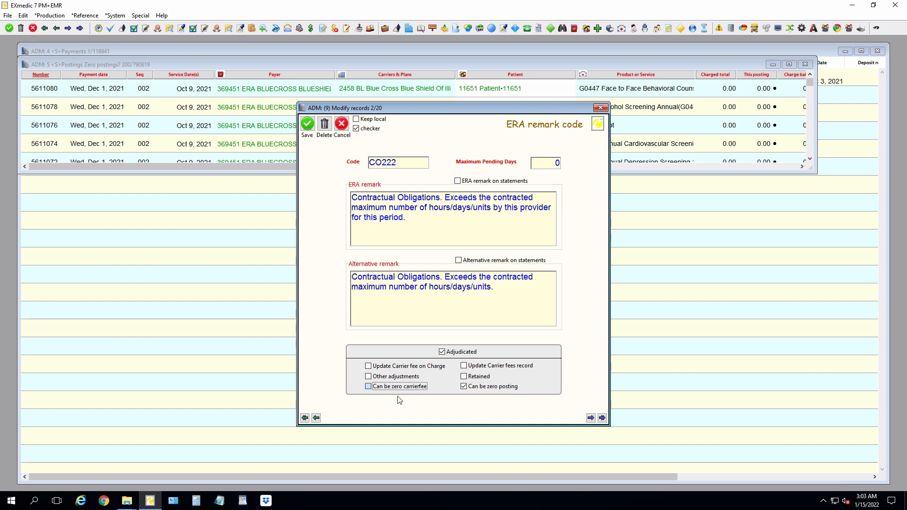
{"action": "left_click", "coordinate": [590, 417]}
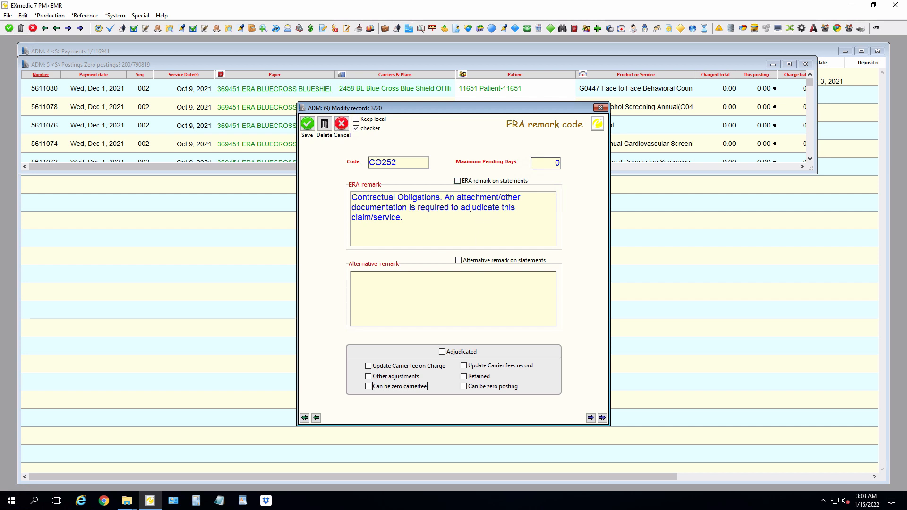
- Review the adjudication flags of remark codes CO252, CO45, CO97, M127, M15 and N130
{"action": "left_click", "coordinate": [591, 418]}
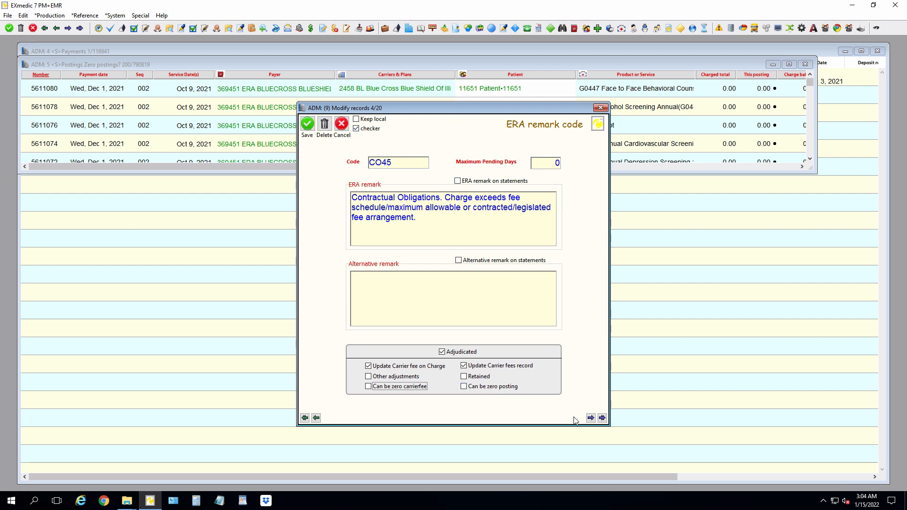
{"action": "left_click", "coordinate": [591, 418]}
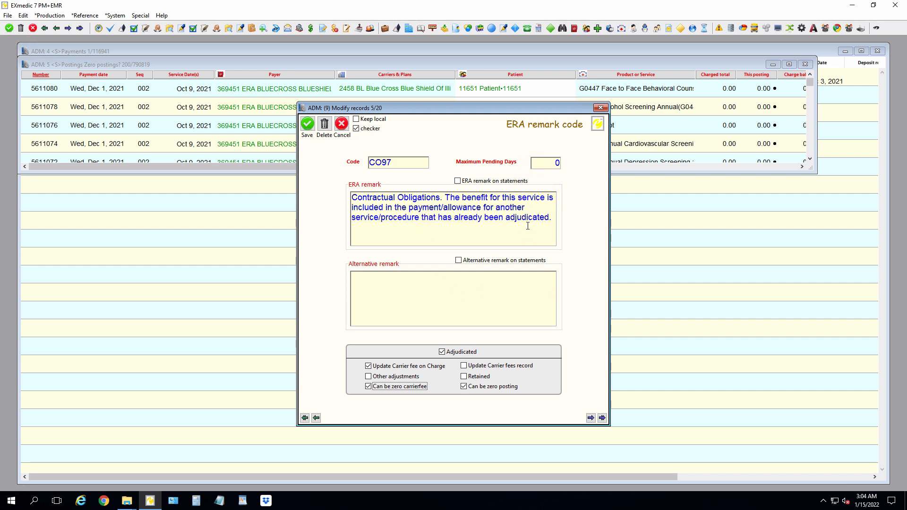
{"action": "left_click", "coordinate": [591, 418]}
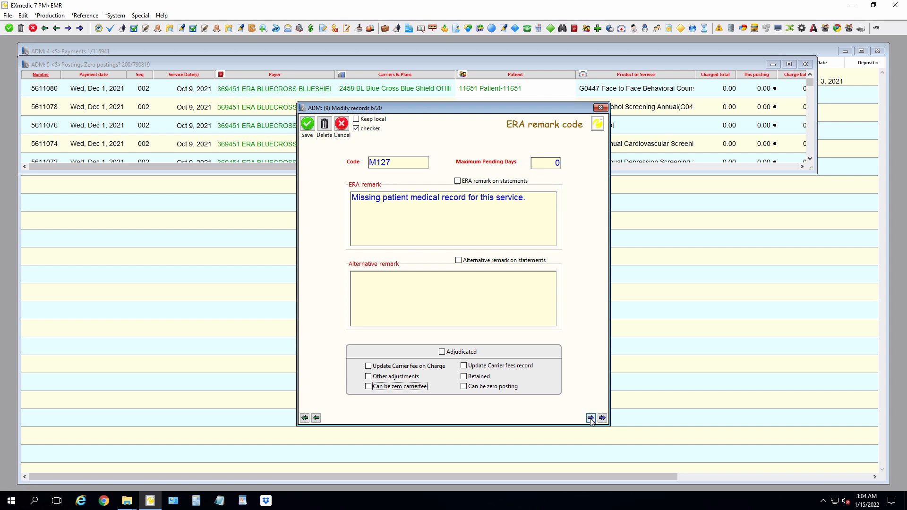
{"action": "left_click", "coordinate": [590, 418]}
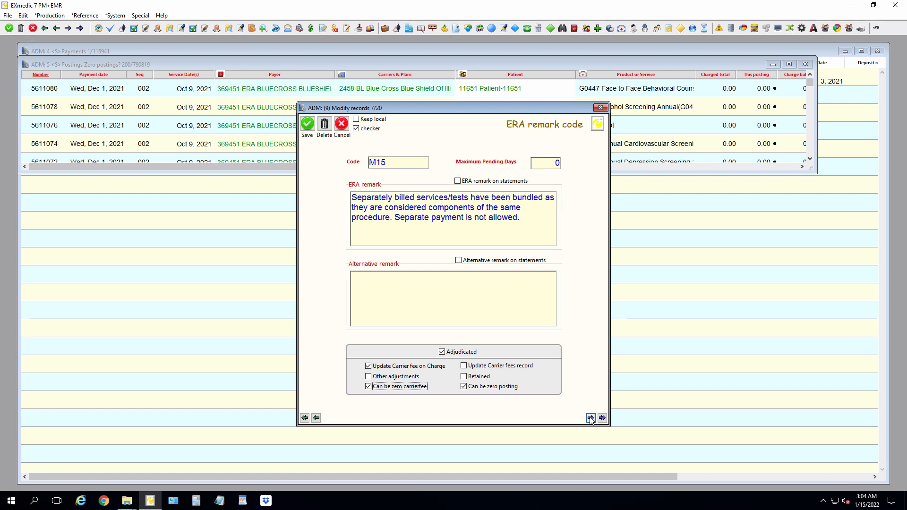
{"action": "left_click", "coordinate": [590, 418]}
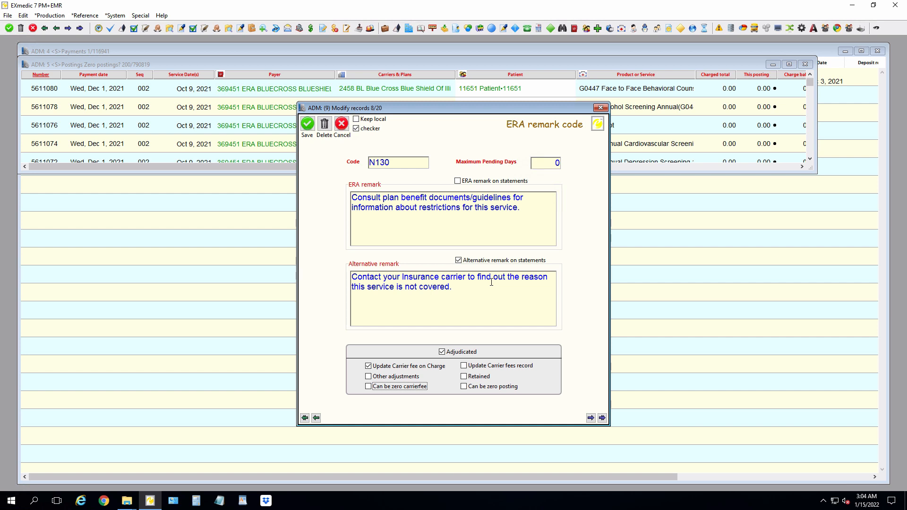
{"action": "left_click", "coordinate": [464, 387]}
{"action": "left_click", "coordinate": [462, 389]}
- Advance to remark code N569 and clear its Adjudicated flag
{"action": "left_click", "coordinate": [591, 418]}
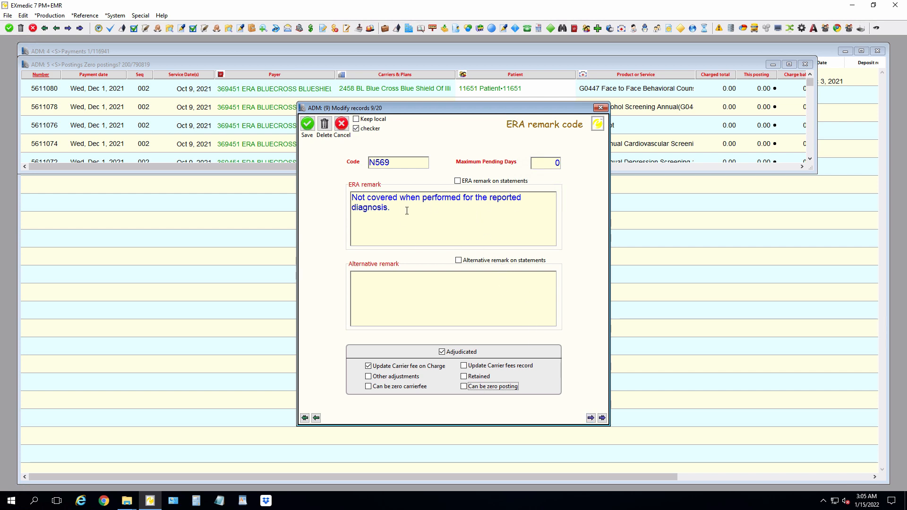
{"action": "left_click", "coordinate": [442, 351]}
{"action": "left_click", "coordinate": [591, 418]}
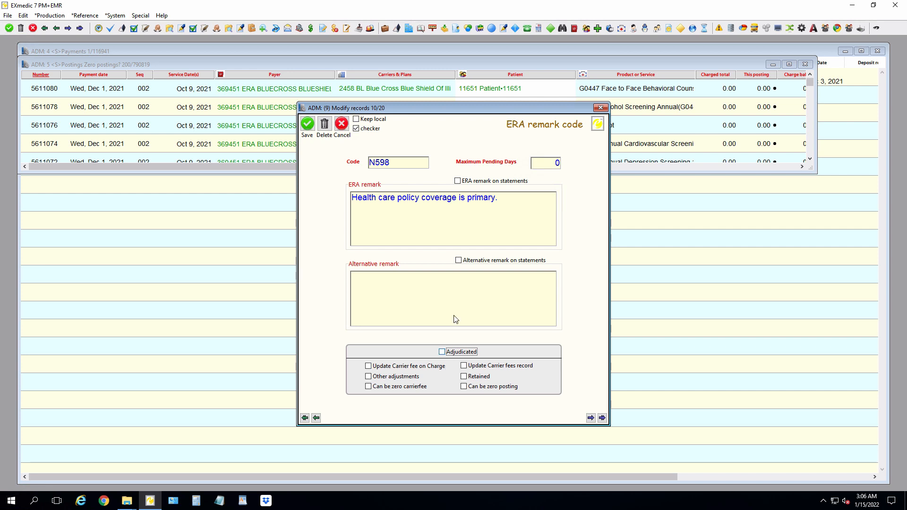
{"action": "left_click", "coordinate": [442, 352]}
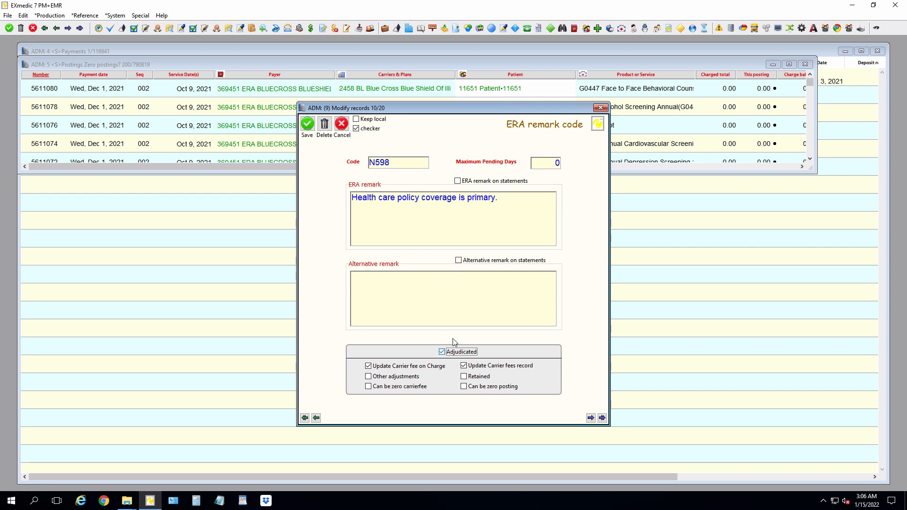
{"action": "left_click", "coordinate": [368, 367]}
{"action": "left_click", "coordinate": [467, 387]}
{"action": "left_click", "coordinate": [441, 353]}
{"action": "left_click", "coordinate": [464, 389]}
- Advance to remark code N640 and enable Can be zero posting
{"action": "left_click", "coordinate": [591, 418]}
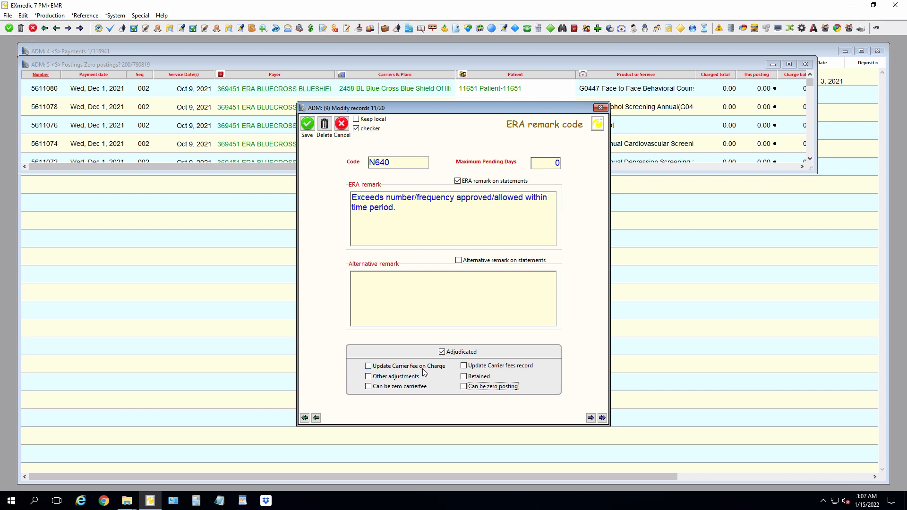
{"action": "left_click", "coordinate": [466, 390]}
{"action": "left_click", "coordinate": [590, 418]}
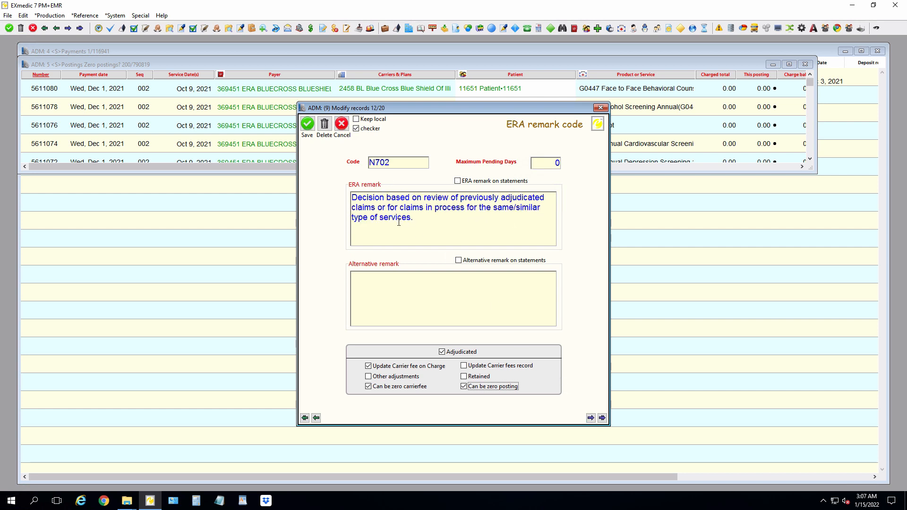
- Skip remark codes N702, OA18 and OA23, and enable Can be zero posting on PR1
{"action": "left_click", "coordinate": [591, 418]}
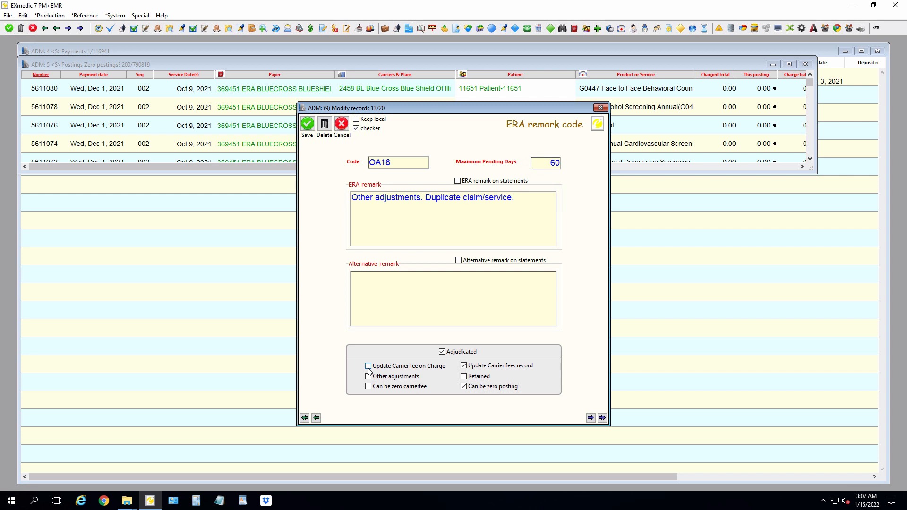
{"action": "left_click", "coordinate": [590, 418]}
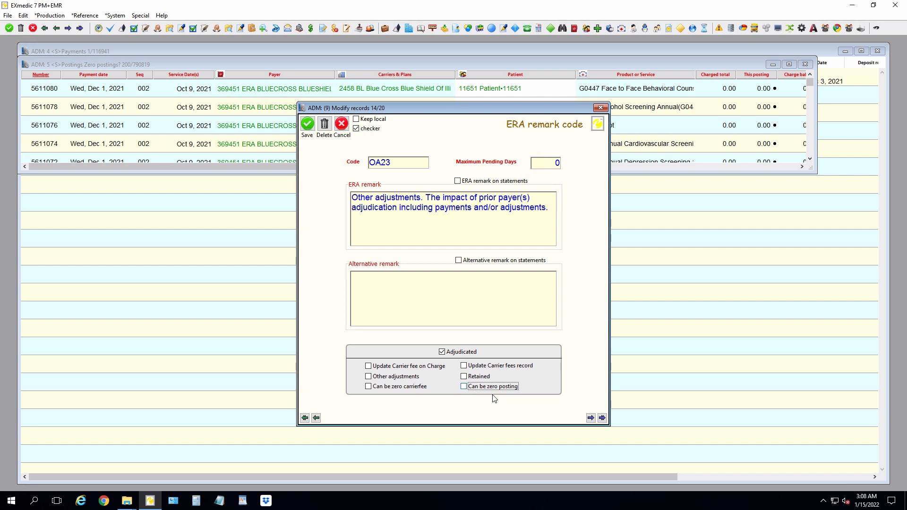
{"action": "left_click", "coordinate": [591, 418]}
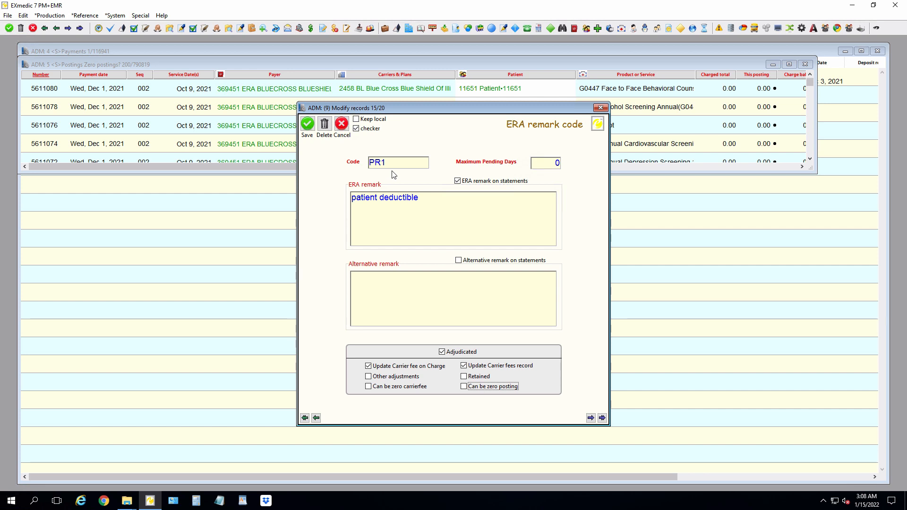
{"action": "left_click", "coordinate": [472, 388]}
{"action": "left_click", "coordinate": [590, 418]}
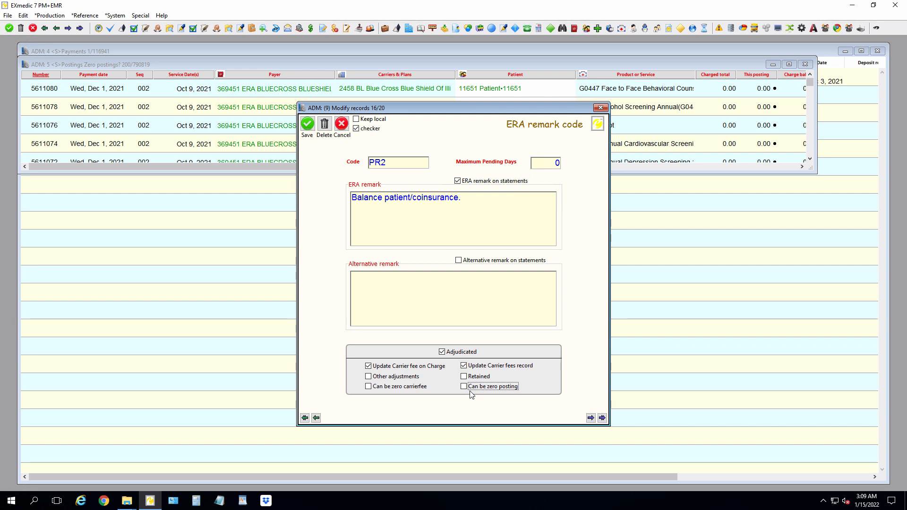
- Skip PR2 and set remark code PR22 to Adjudicated, Update Carrier fees record and Can be zero posting, without Update Carrier fee on Charge
{"action": "left_click", "coordinate": [591, 418]}
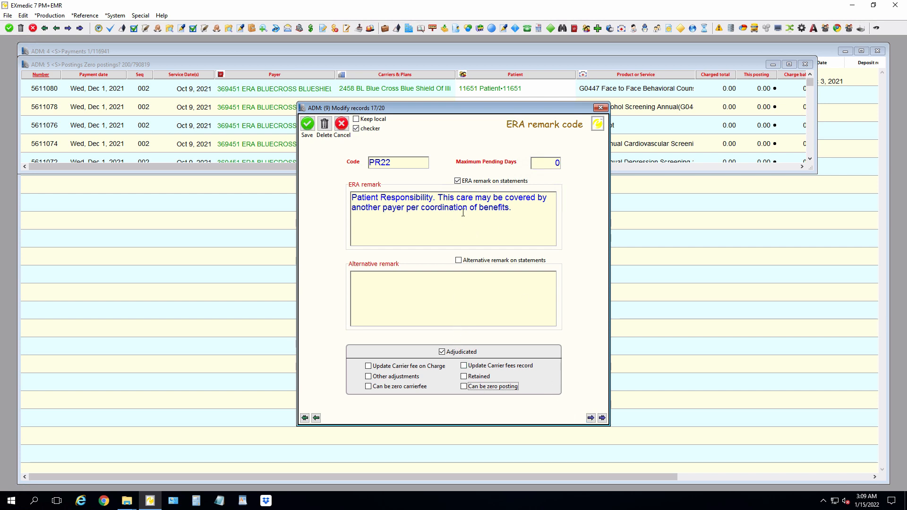
{"action": "left_click", "coordinate": [442, 352]}
{"action": "left_click", "coordinate": [442, 351]}
{"action": "left_click", "coordinate": [368, 366]}
{"action": "left_click", "coordinate": [368, 367]}
{"action": "left_click", "coordinate": [463, 387]}
{"action": "left_click", "coordinate": [591, 418]}
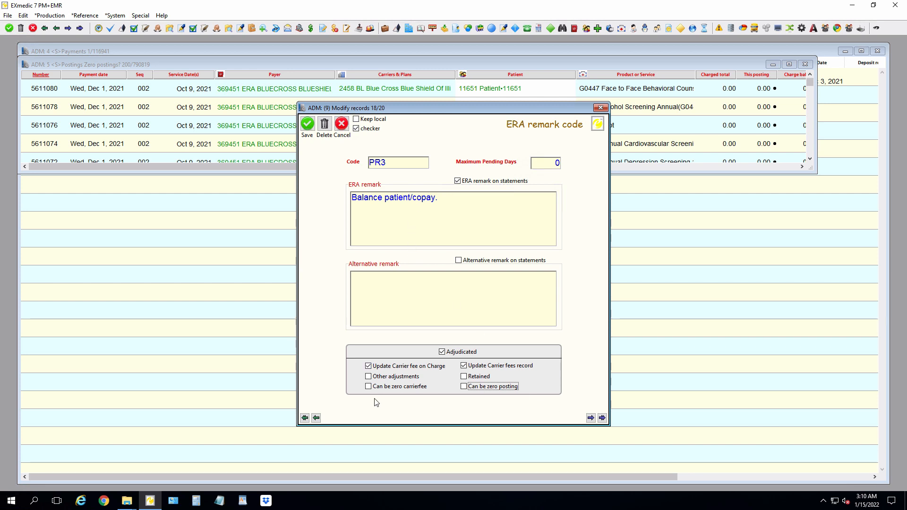
- Skip PR3 and PR31, enable Can be zero posting on remark code PR96, and save the remark codes
{"action": "left_click", "coordinate": [591, 418]}
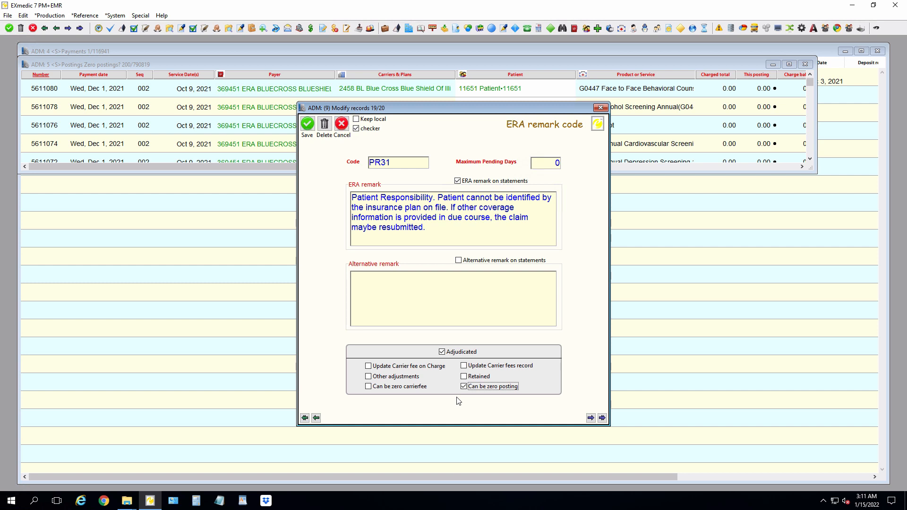
{"action": "left_click", "coordinate": [590, 417]}
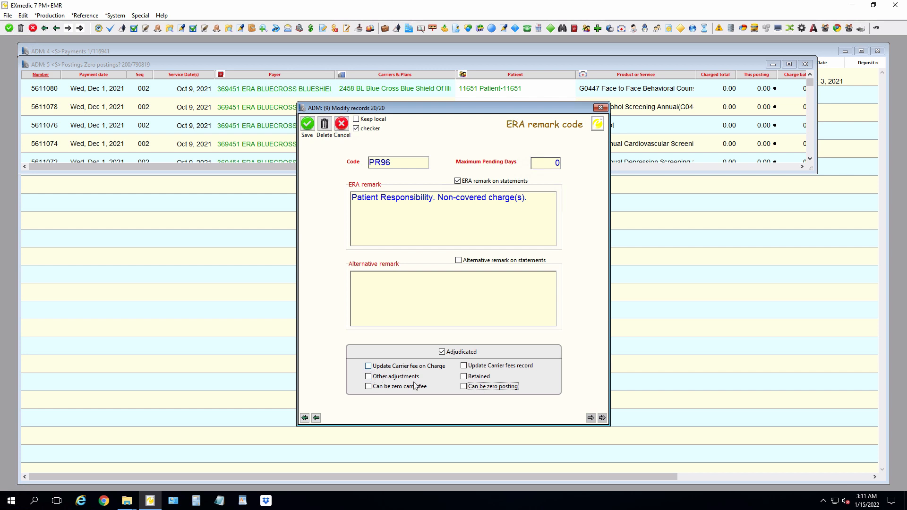
{"action": "left_click", "coordinate": [464, 387]}
{"action": "left_click", "coordinate": [307, 124]}
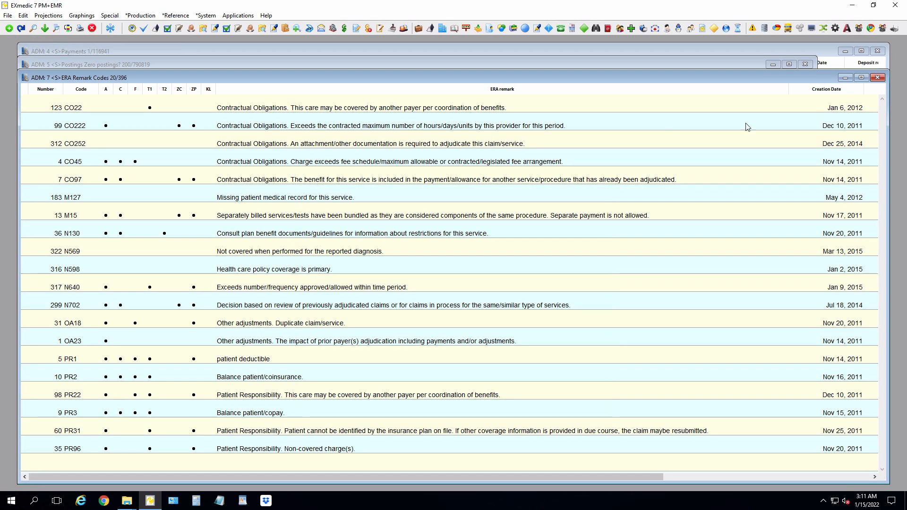
- Close the ERA remark codes list and the earlier Zero postings list to return to the payment
{"action": "left_click", "coordinate": [877, 77]}
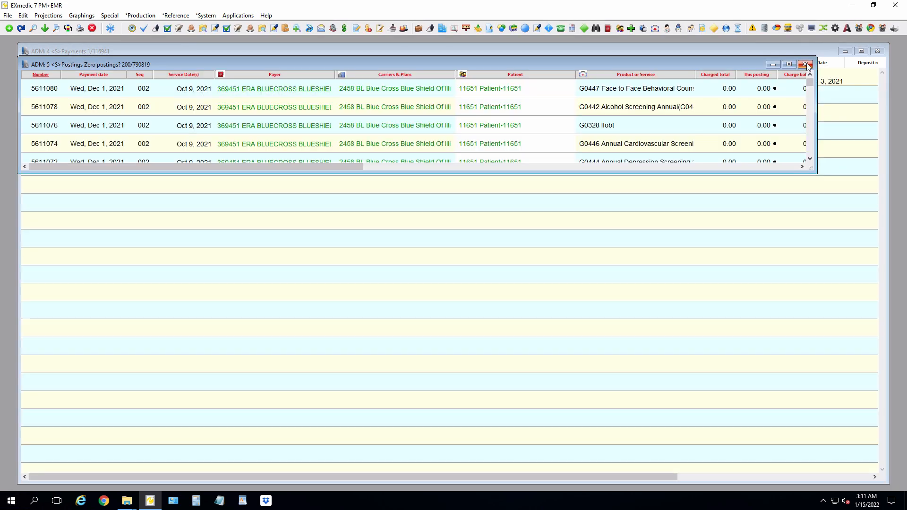
{"action": "left_click", "coordinate": [805, 64]}
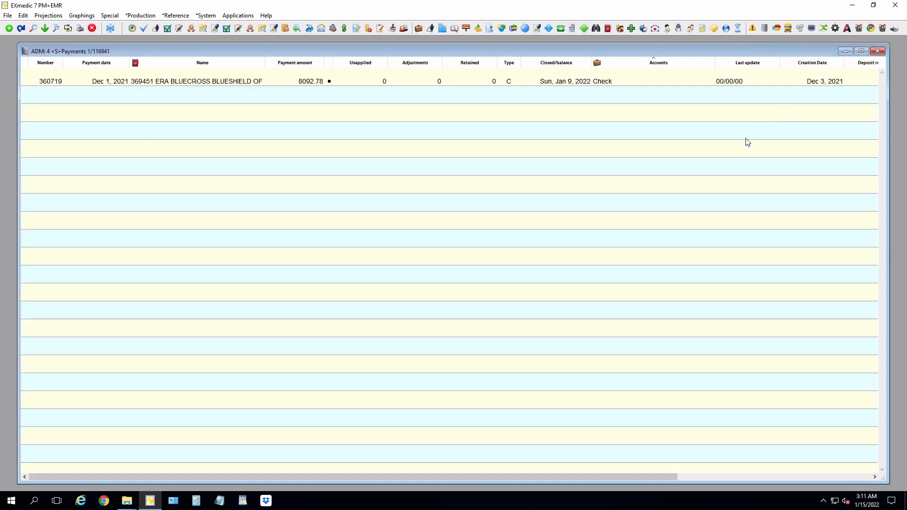
{"action": "left_click", "coordinate": [321, 83]}
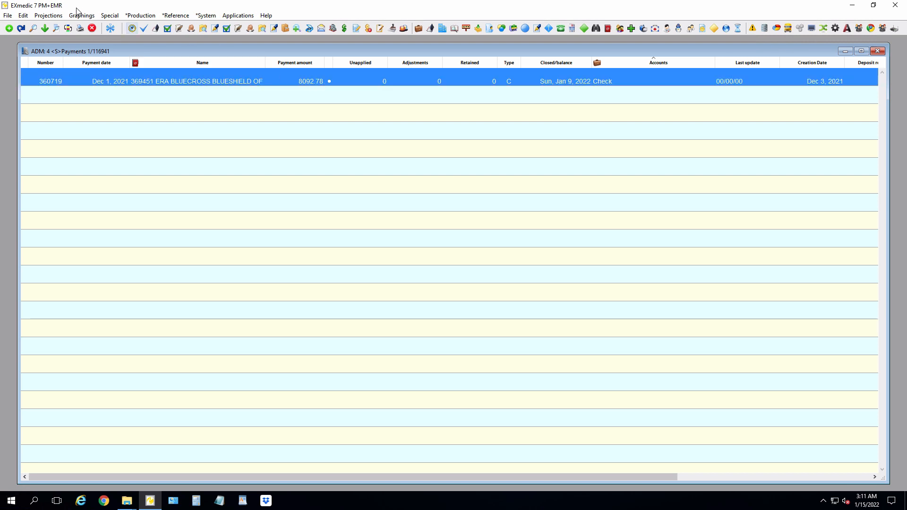
{"action": "left_click", "coordinate": [54, 17]}
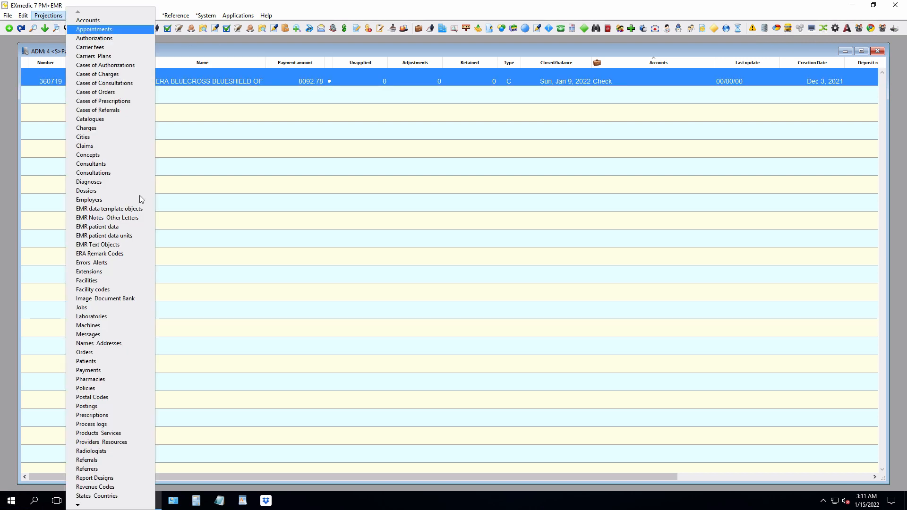
{"action": "left_click", "coordinate": [148, 389]}
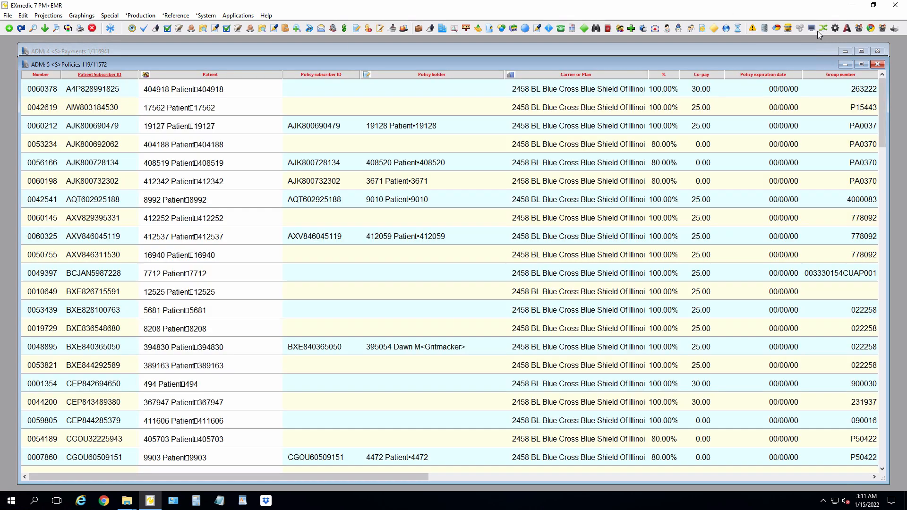
{"action": "left_click", "coordinate": [877, 64]}
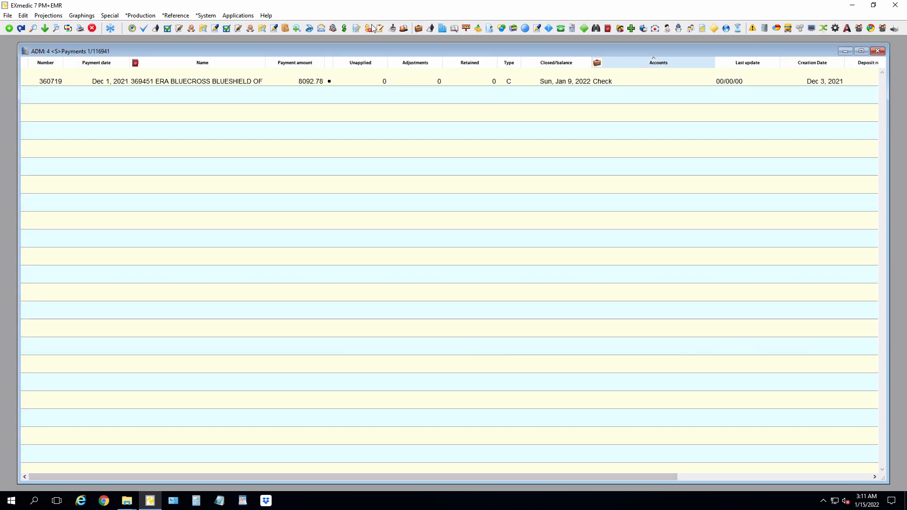
- Project the payment to its postings and run the Zero carrier fees Zero postings analysis on them
{"action": "left_click", "coordinate": [45, 17]}
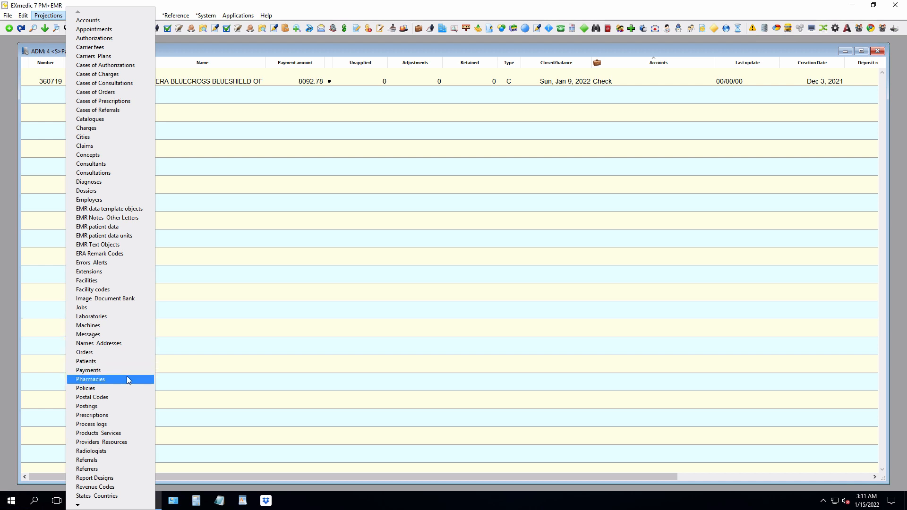
{"action": "left_click", "coordinate": [139, 406]}
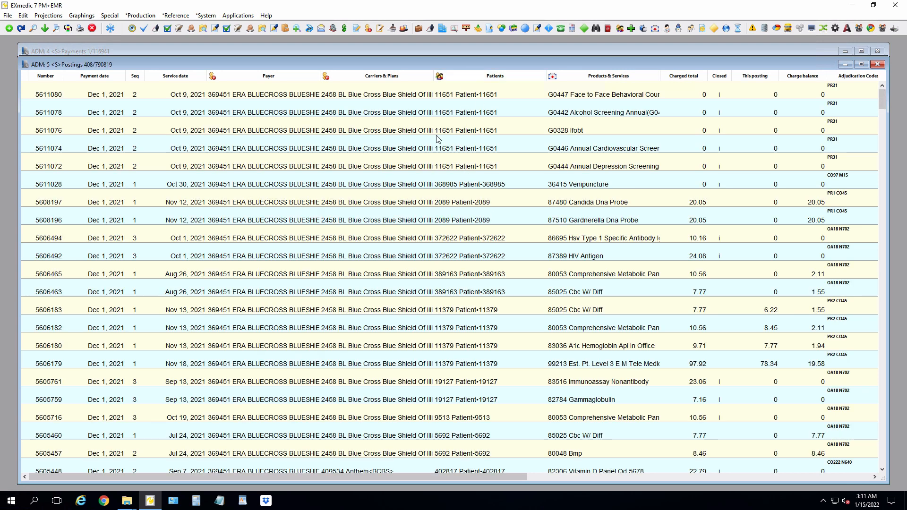
{"action": "left_click", "coordinate": [238, 15]}
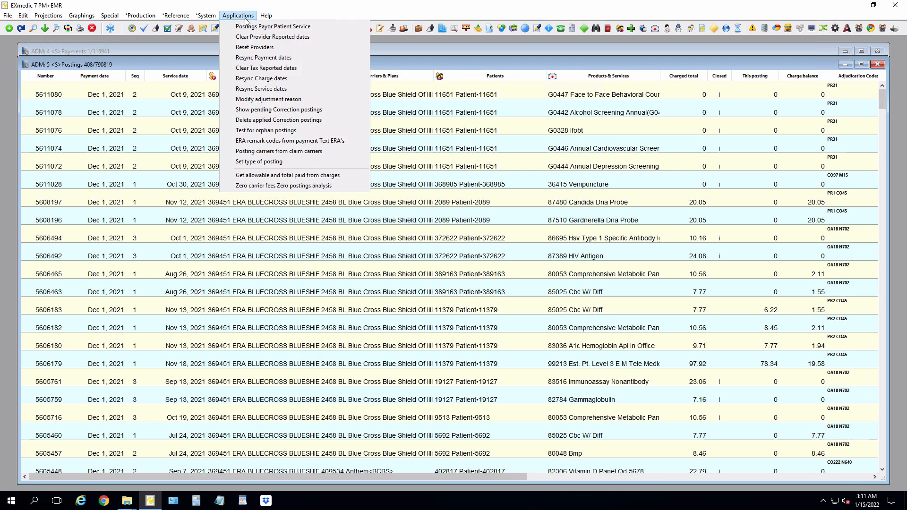
{"action": "left_click", "coordinate": [353, 187]}
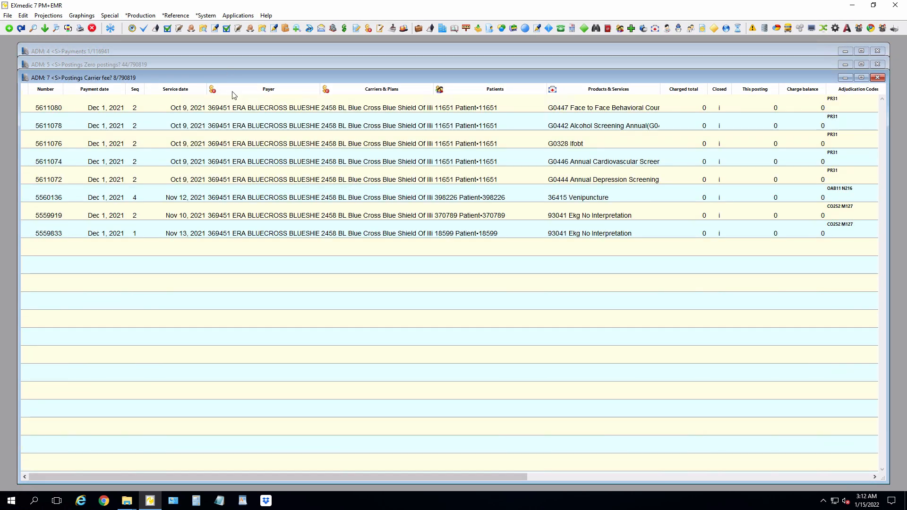
- Move the Carrier fee postings list lower on the workspace and shrink the Zero postings list to about six rows above it
{"action": "left_click_drag", "start_coordinate": [229, 76], "coordinate": [235, 174]}
{"action": "left_click_drag", "start_coordinate": [271, 78], "coordinate": [272, 293]}
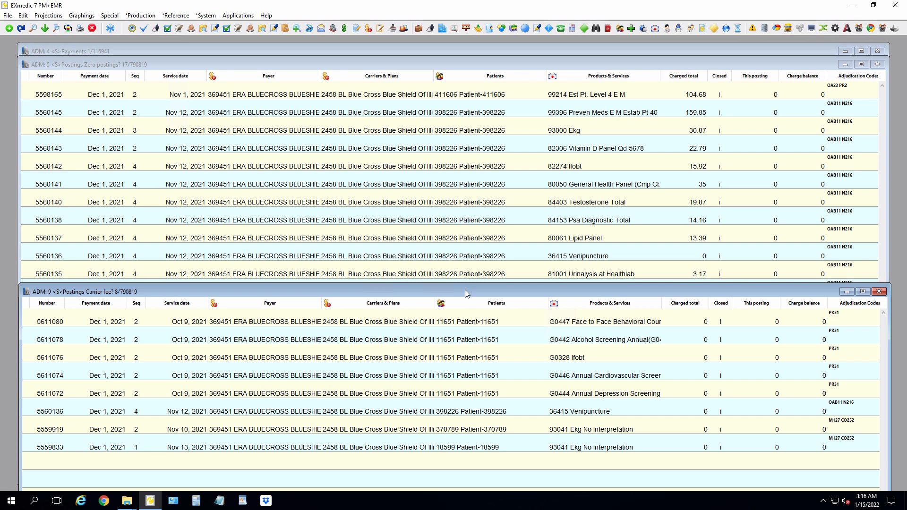
{"action": "left_click_drag", "start_coordinate": [464, 290], "coordinate": [459, 310]}
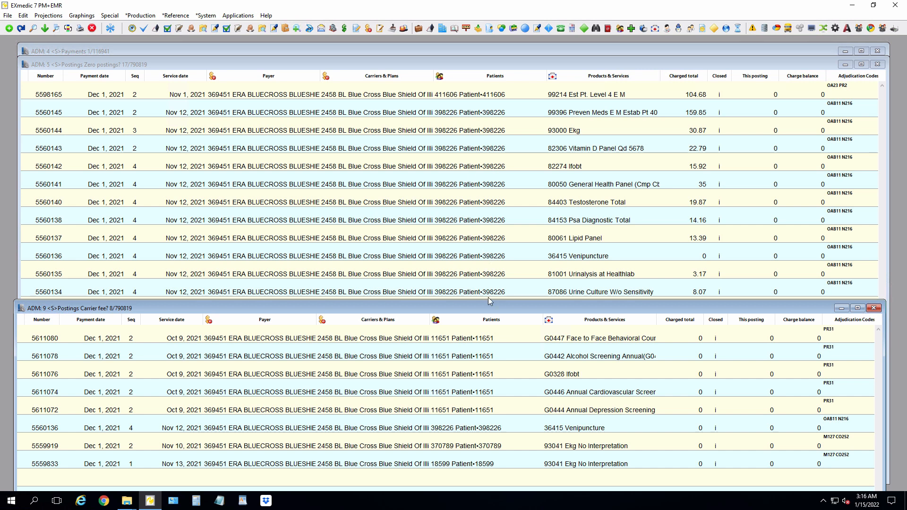
{"action": "left_click", "coordinate": [529, 289]}
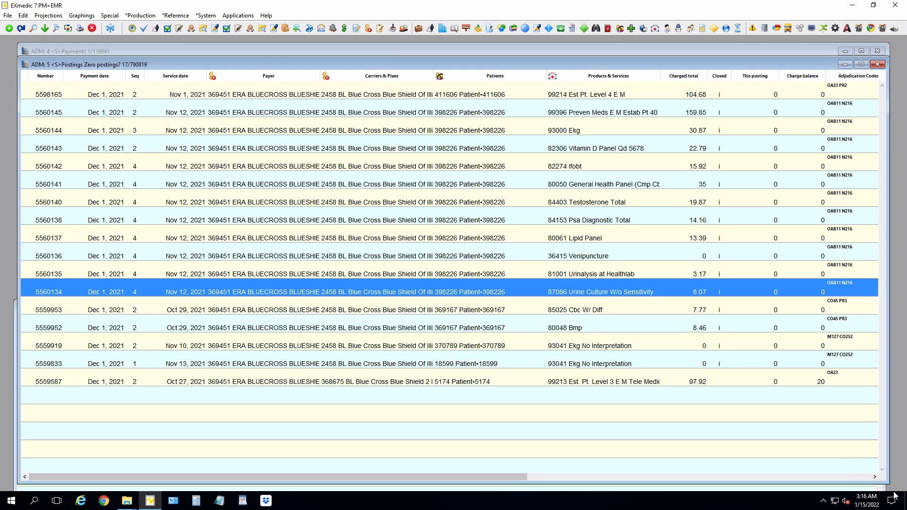
{"action": "left_click_drag", "start_coordinate": [881, 477], "coordinate": [860, 205]}
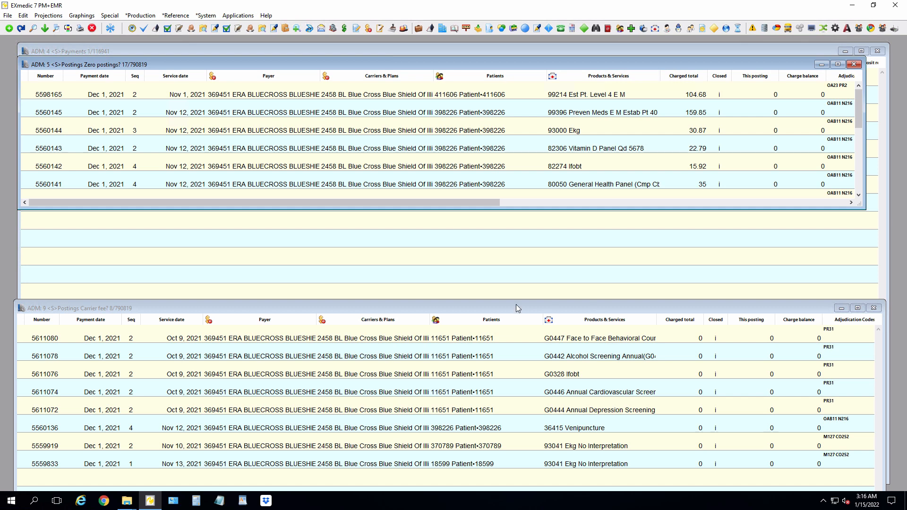
- Close the Payments list and move the Carrier fee postings list up directly beneath the Zero postings list
{"action": "left_click", "coordinate": [498, 262]}
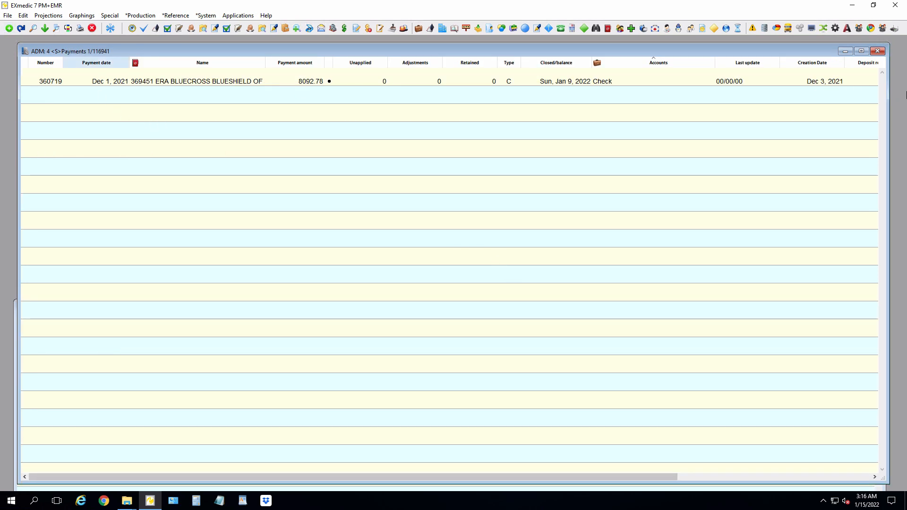
{"action": "left_click", "coordinate": [876, 51]}
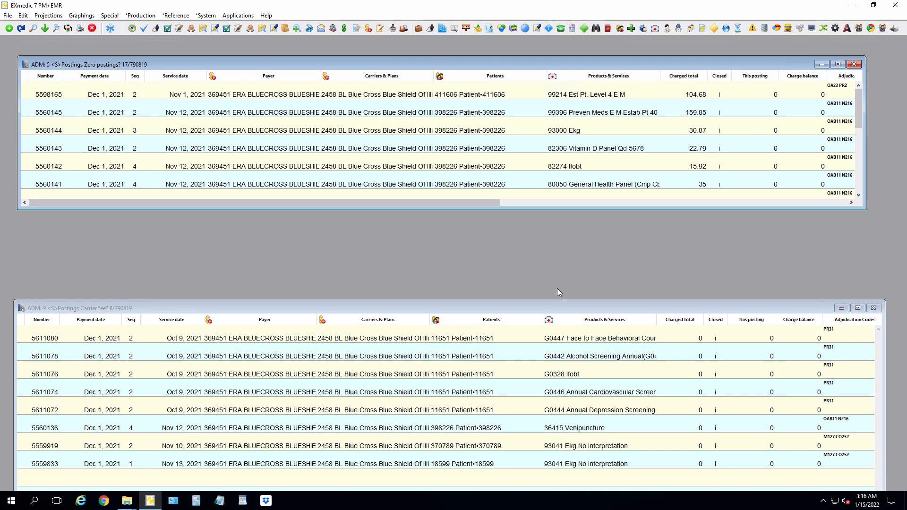
{"action": "left_click_drag", "start_coordinate": [508, 308], "coordinate": [522, 228]}
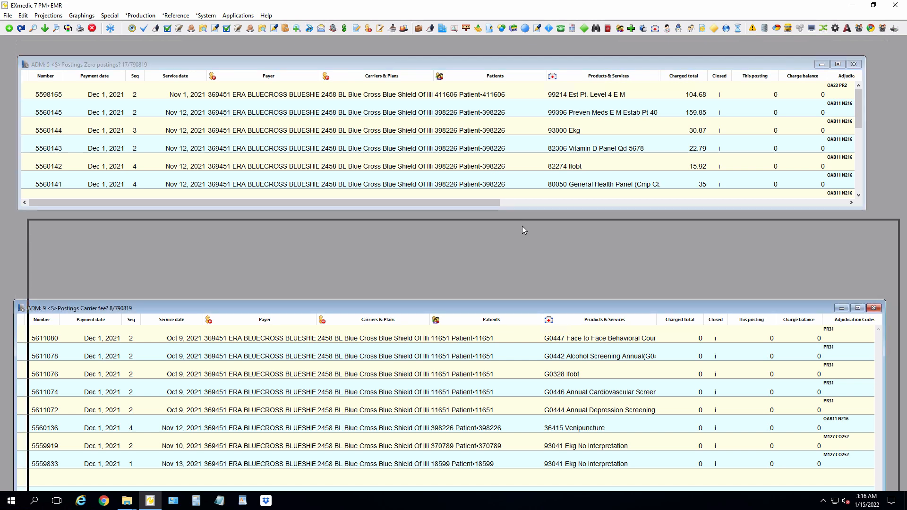